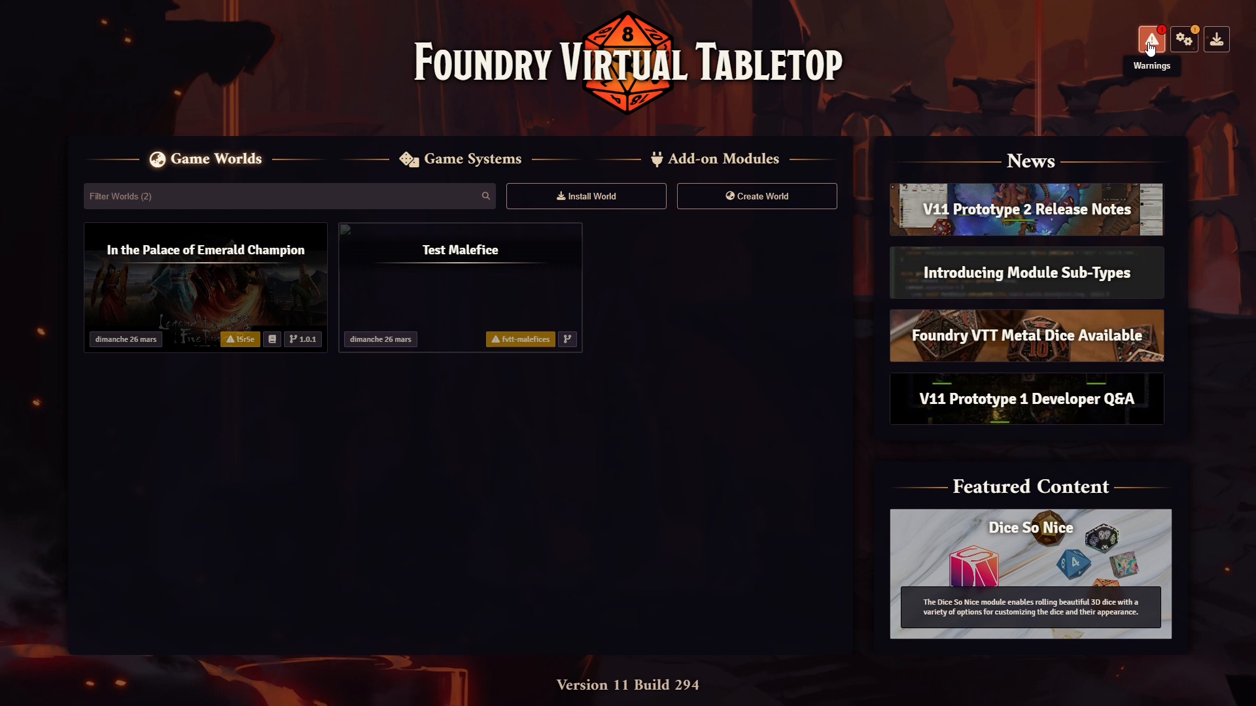
# Step: Review the package warning reported for the prep-cthulhu-panique world and close the warnings
pyautogui.click(1150, 47)
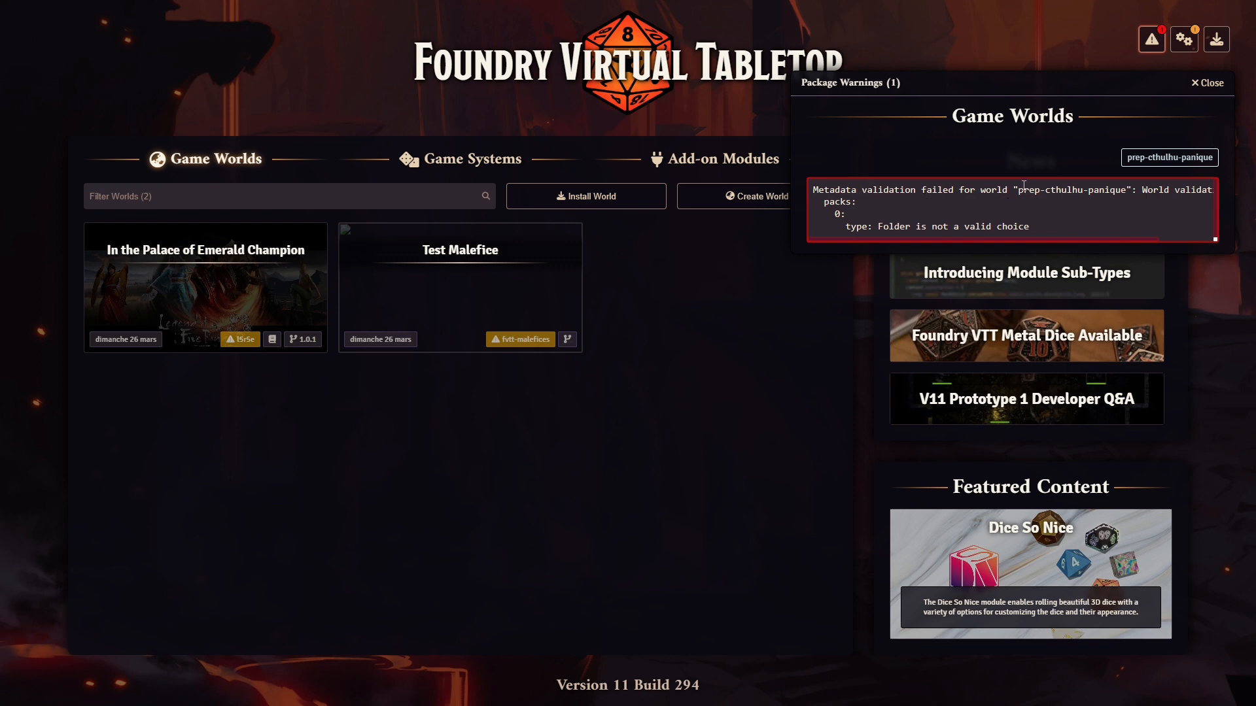
pyautogui.moveTo(1015, 185); pyautogui.dragTo(1147, 253)
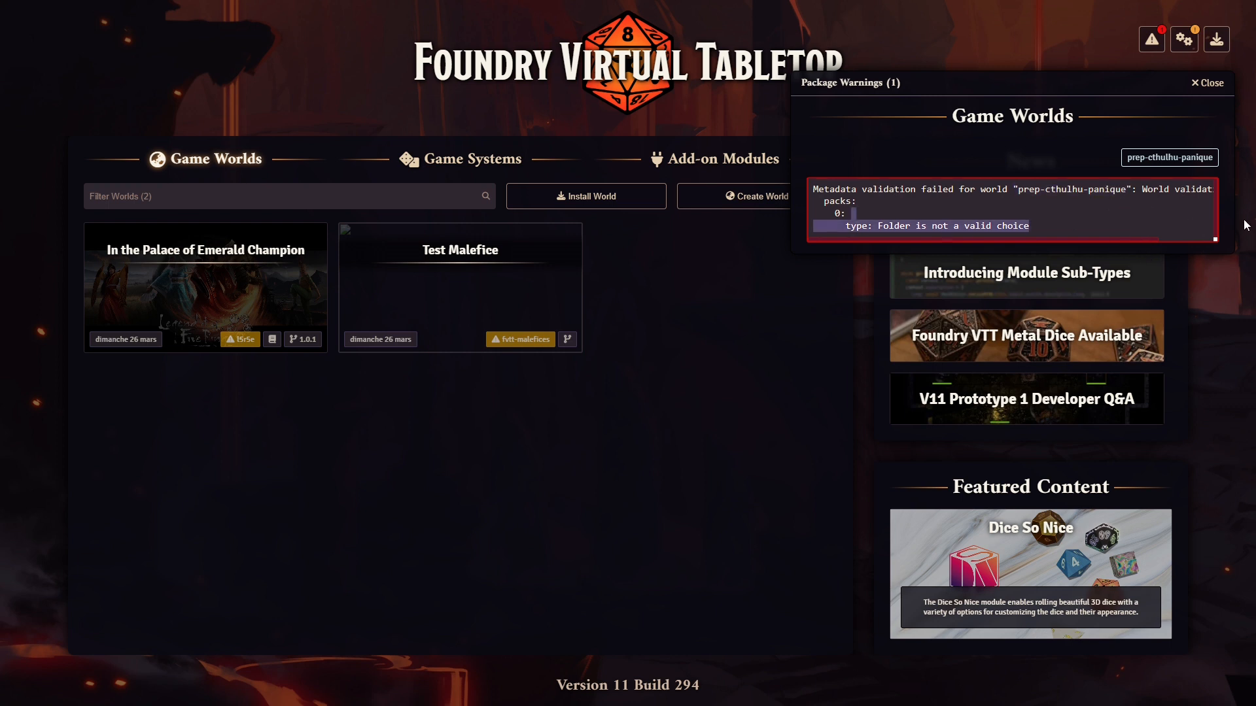
pyautogui.click(1198, 91)
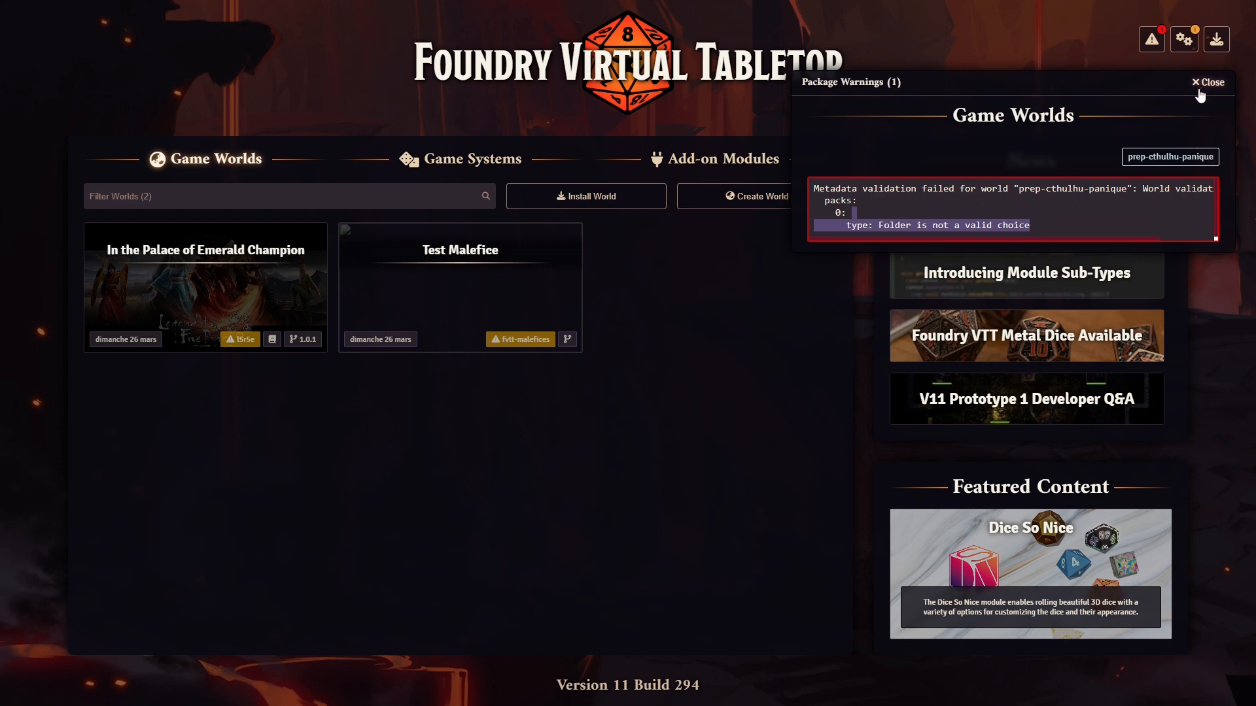
pyautogui.click(1143, 48)
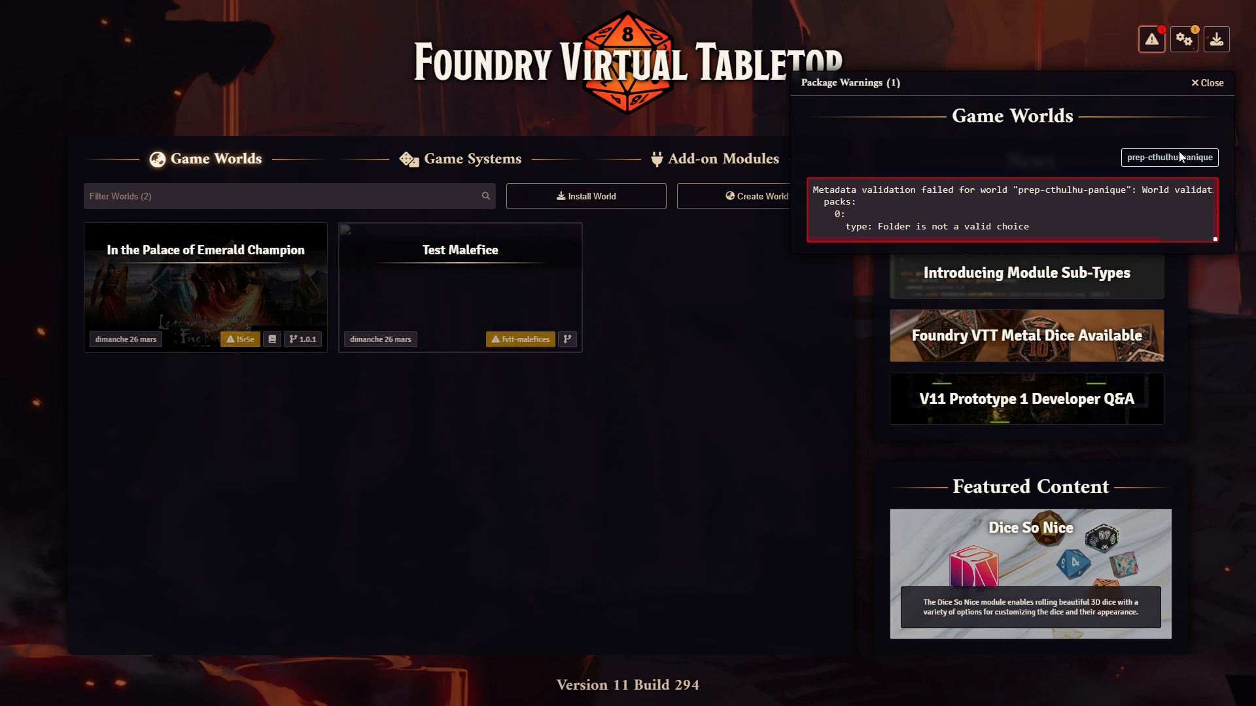
pyautogui.click(1217, 83)
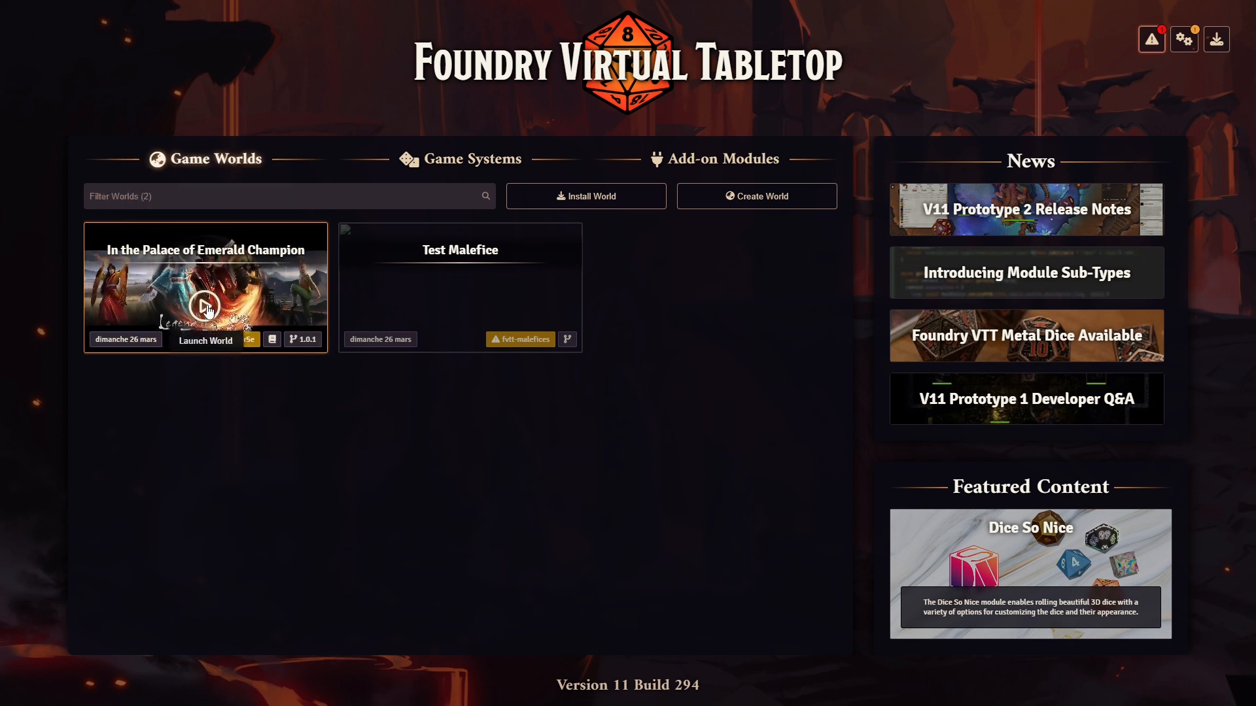
# Step: Launch the world In the Palace of Emerald Champion and join its game session as Gamemaster
pyautogui.click(204, 307)
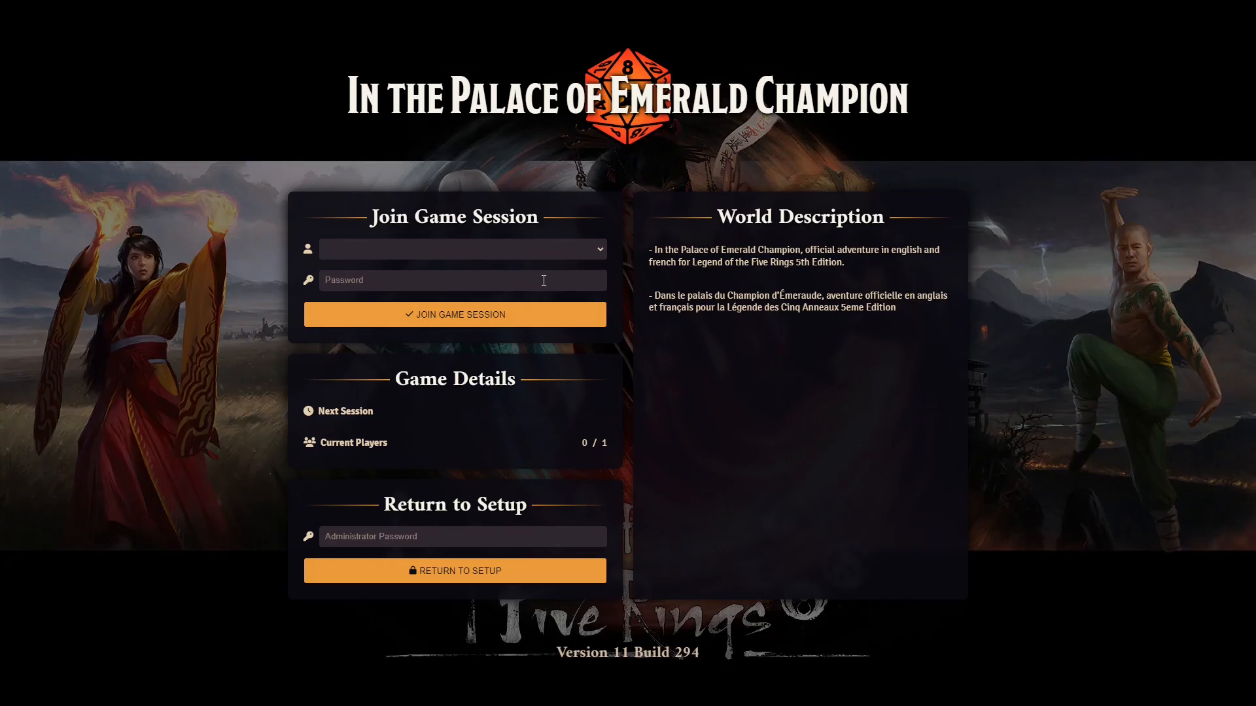
pyautogui.click(523, 249)
pyautogui.click(463, 272)
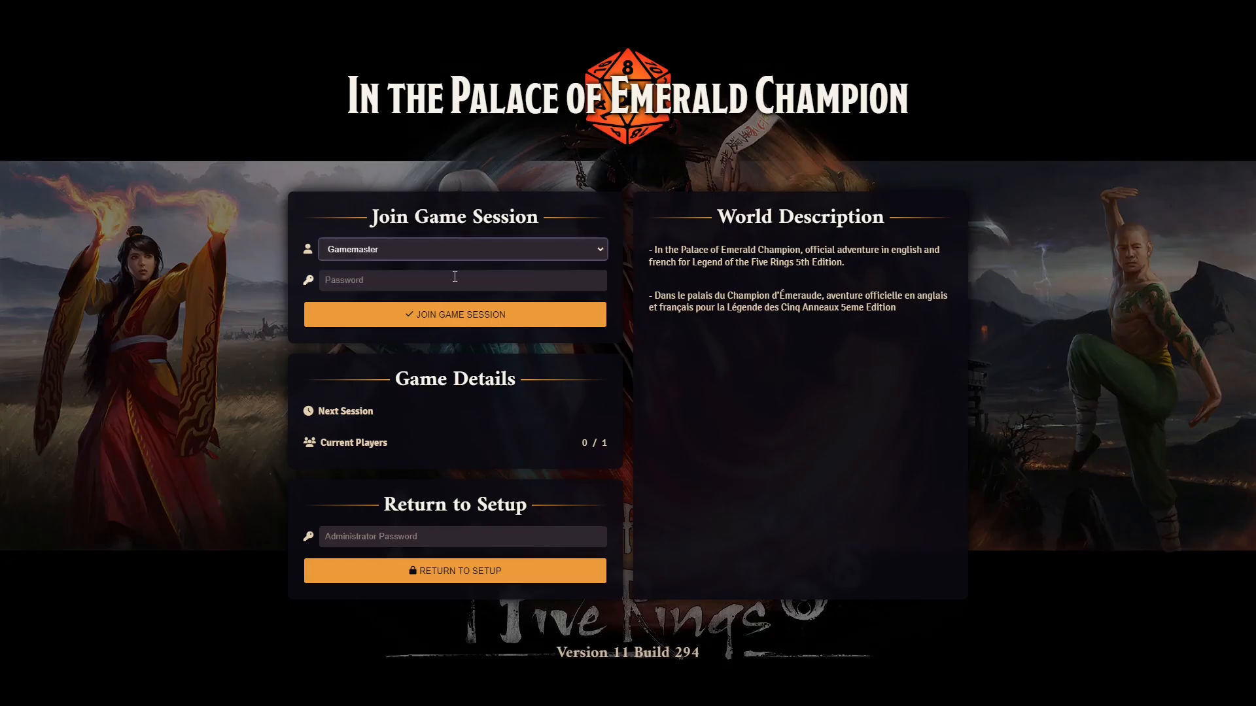
pyautogui.click(433, 315)
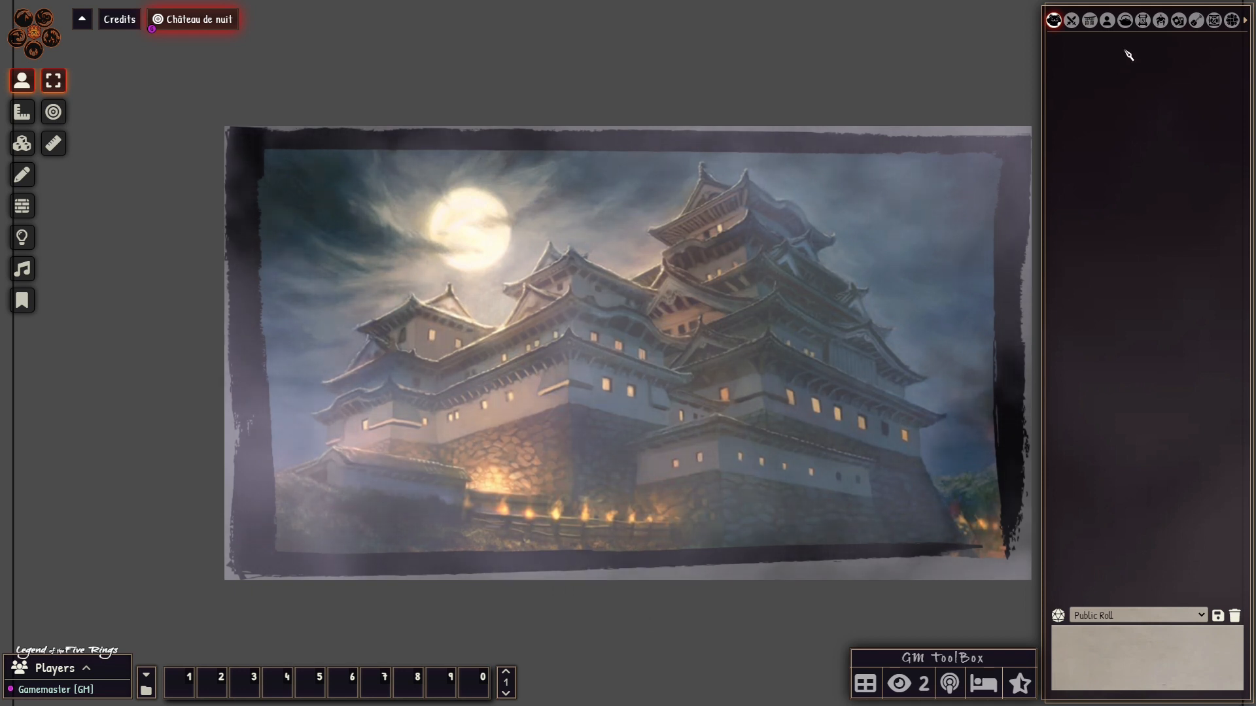
# Step: Switch the Tension playlist's playback from 04 En Attendant La Rançon to 06 Humeur Noire, with the Playlists volume lowered to its minimum
pyautogui.click(1197, 23)
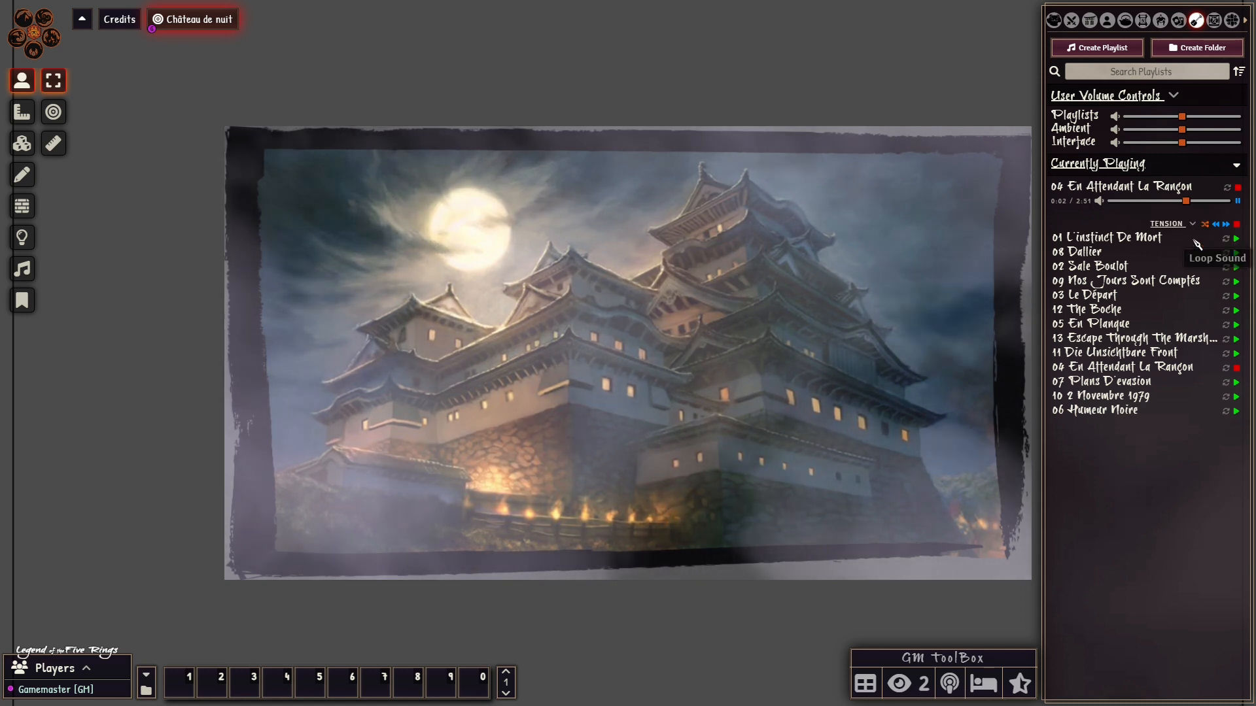
pyautogui.click(1237, 189)
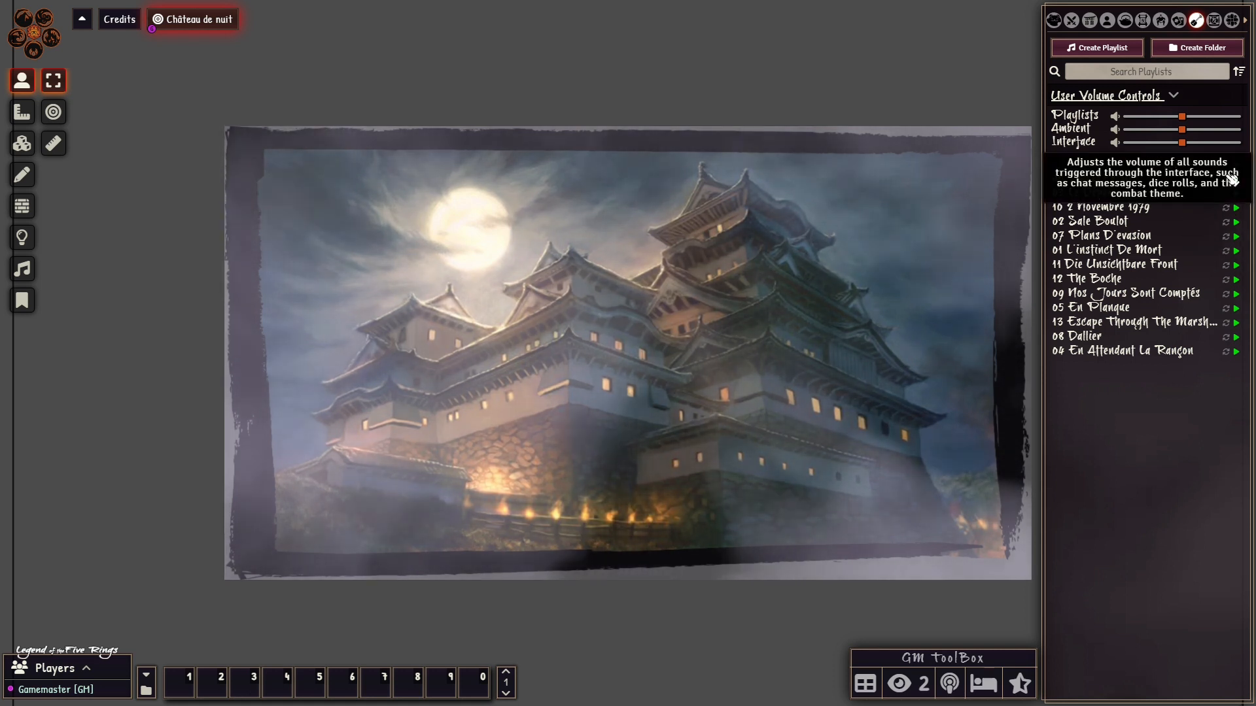
pyautogui.click(1130, 117)
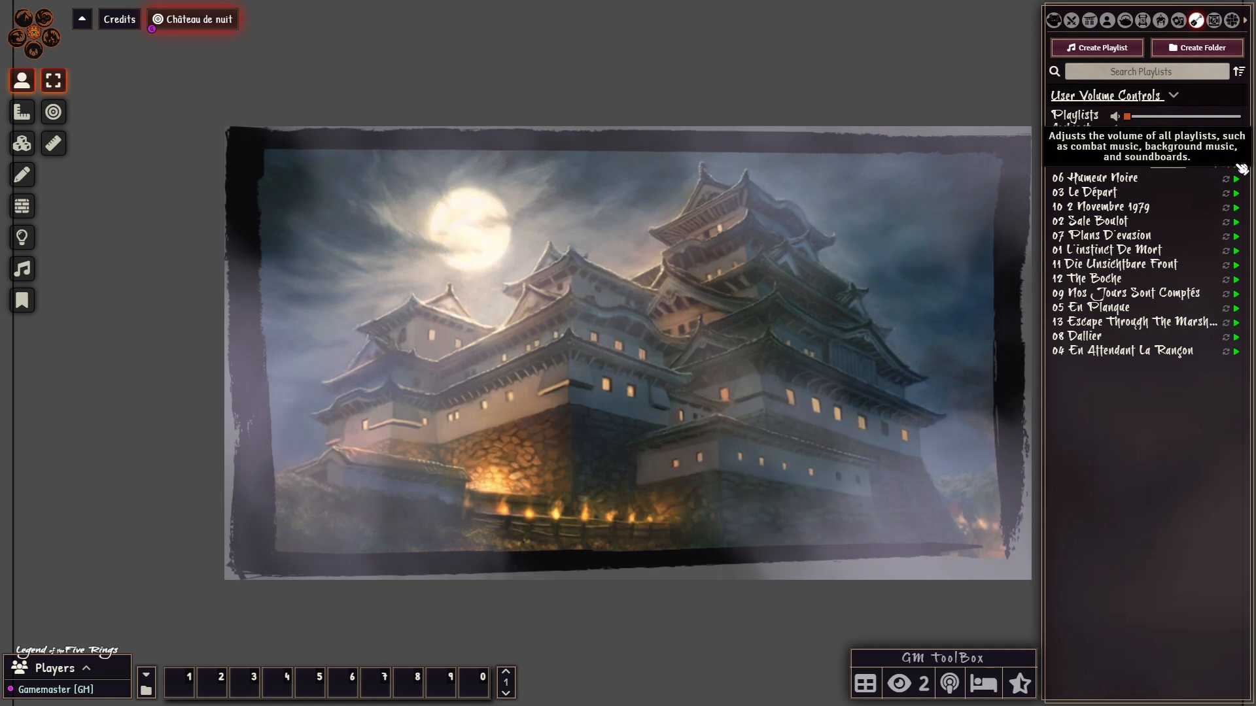
pyautogui.click(1236, 176)
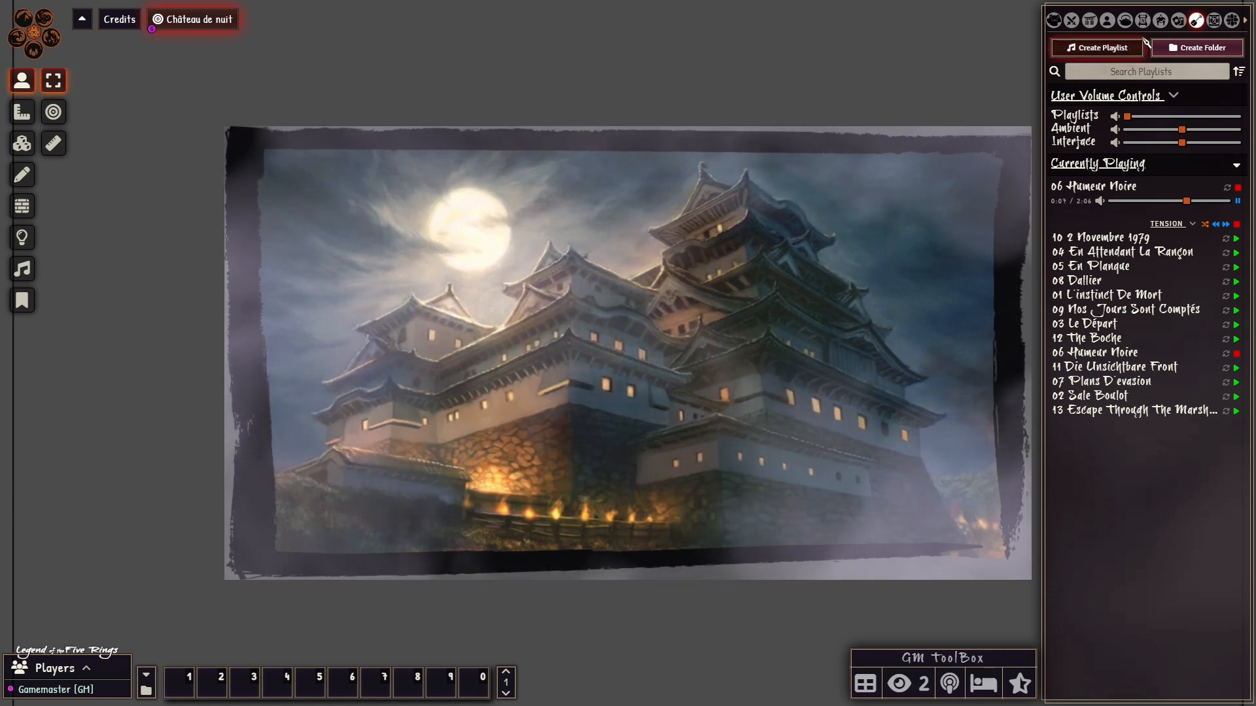
# Step: Create a new compendium named samourais with the document type Actor
pyautogui.click(1214, 20)
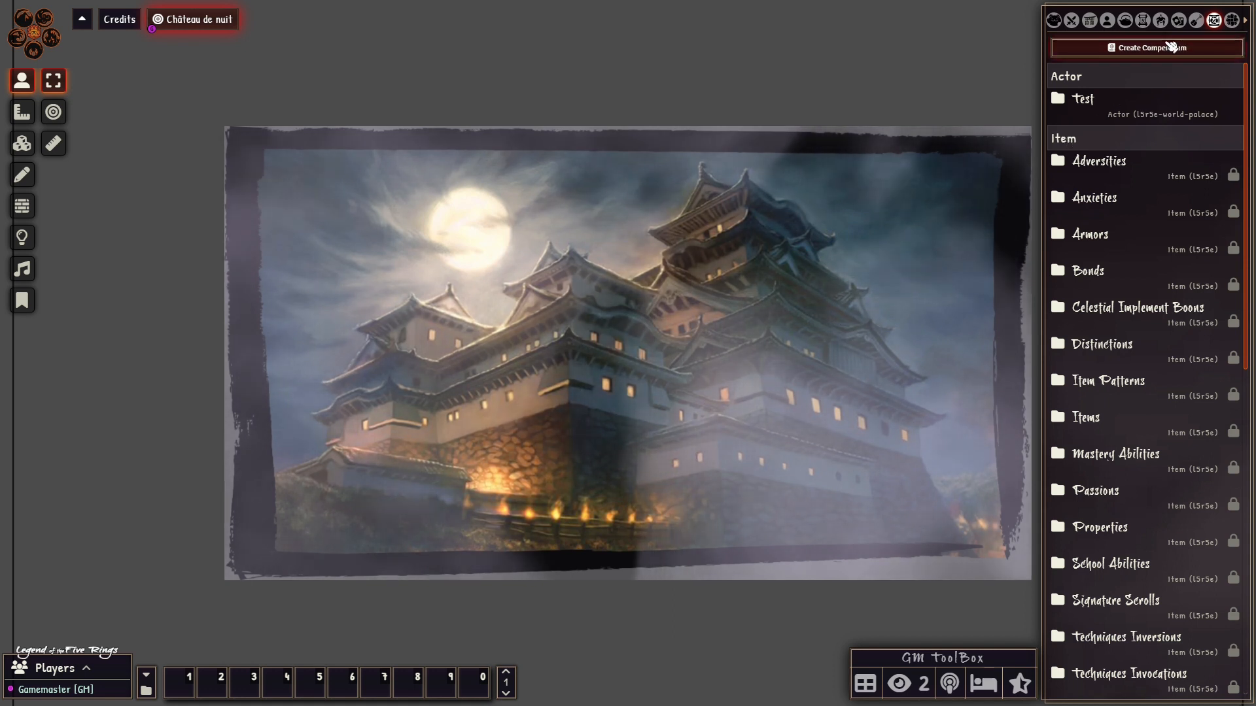
pyautogui.click(1135, 49)
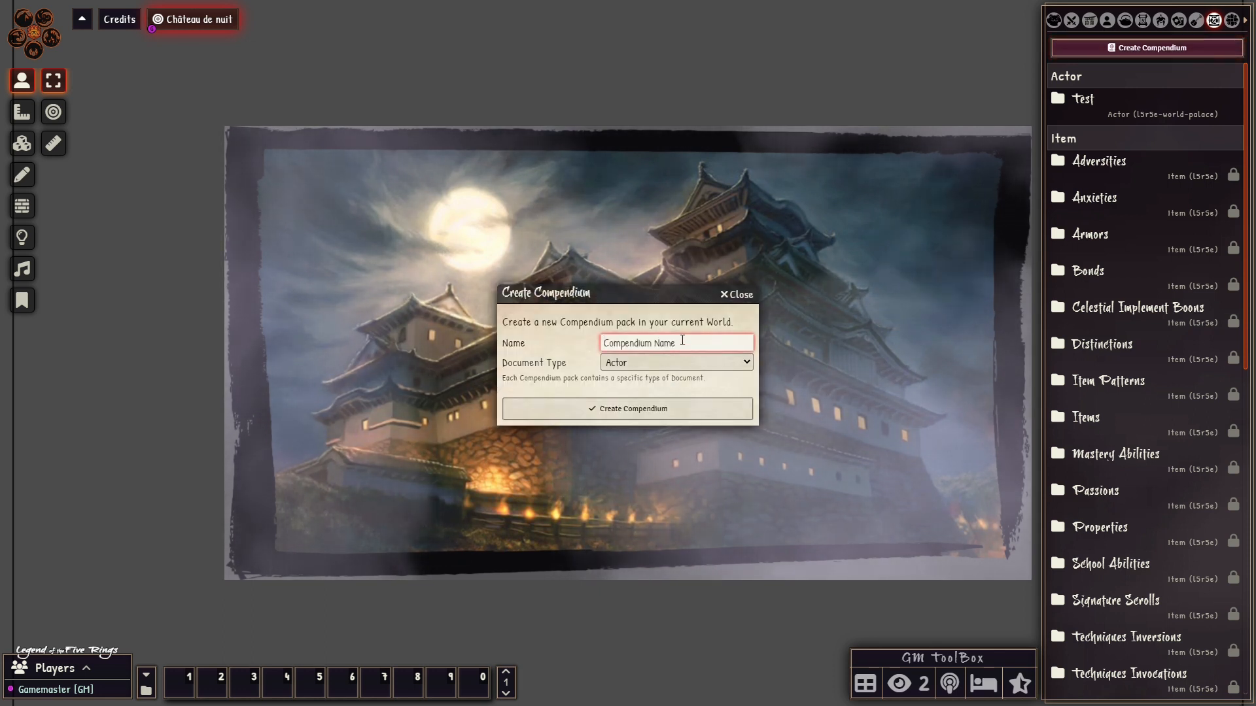
pyautogui.write('sa')
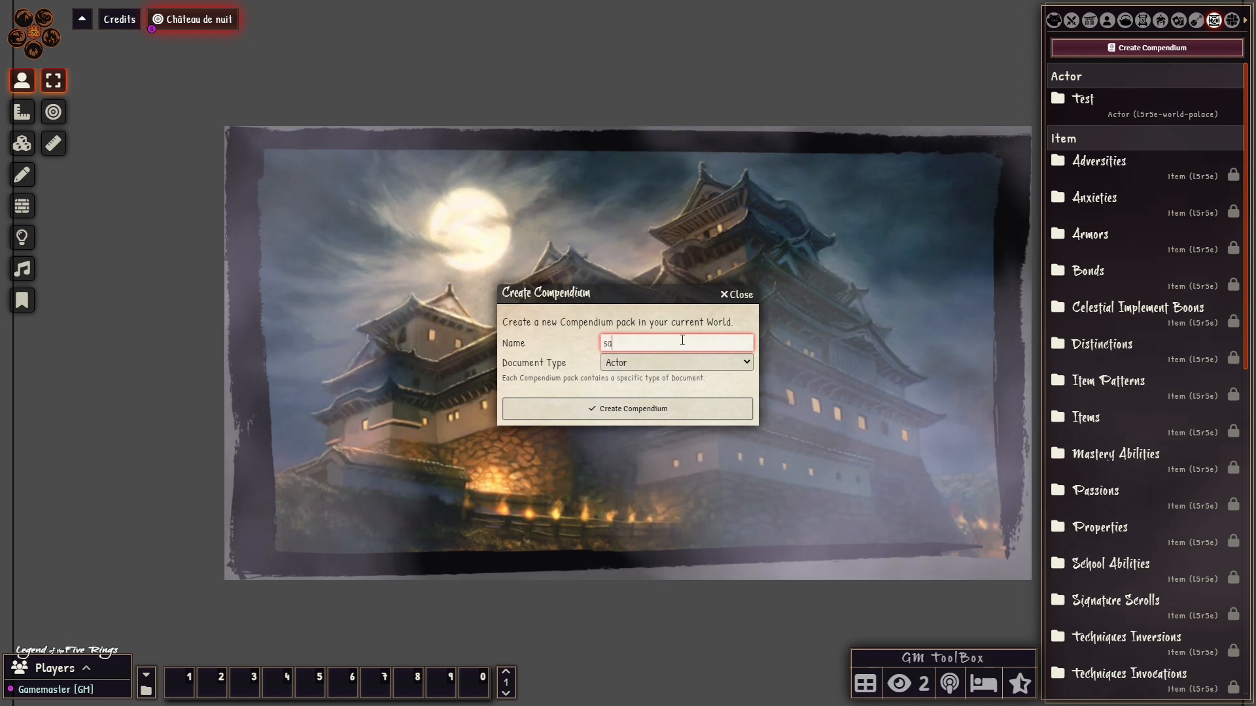
pyautogui.write('mourais')
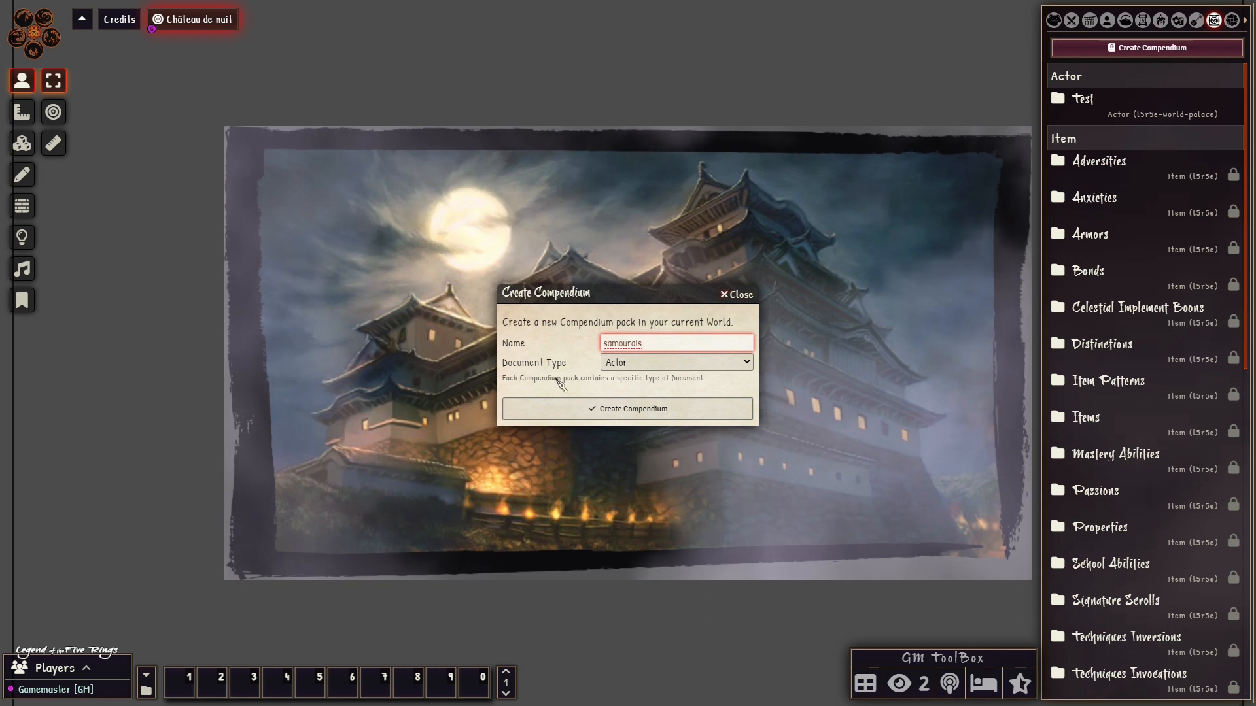
pyautogui.click(586, 411)
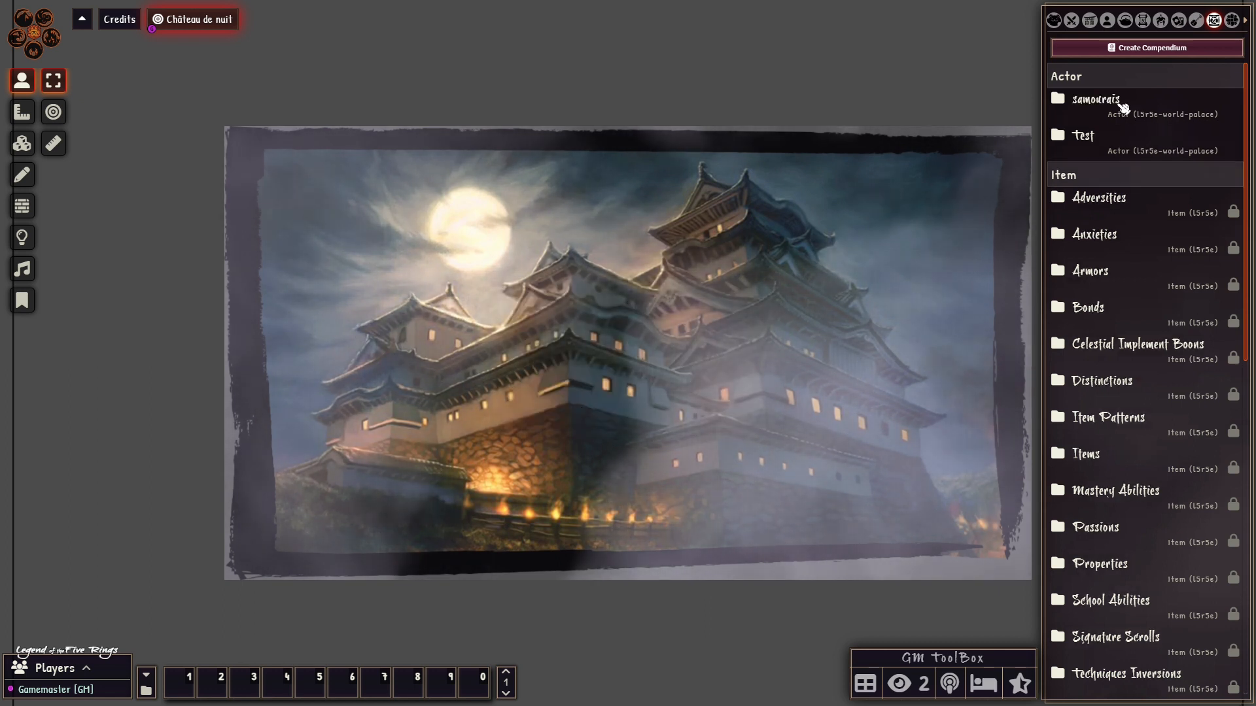
# Step: Open the samourais compendium and create a folder named Grue in it with the turquoise colour #4ae8cd
pyautogui.click(1112, 110)
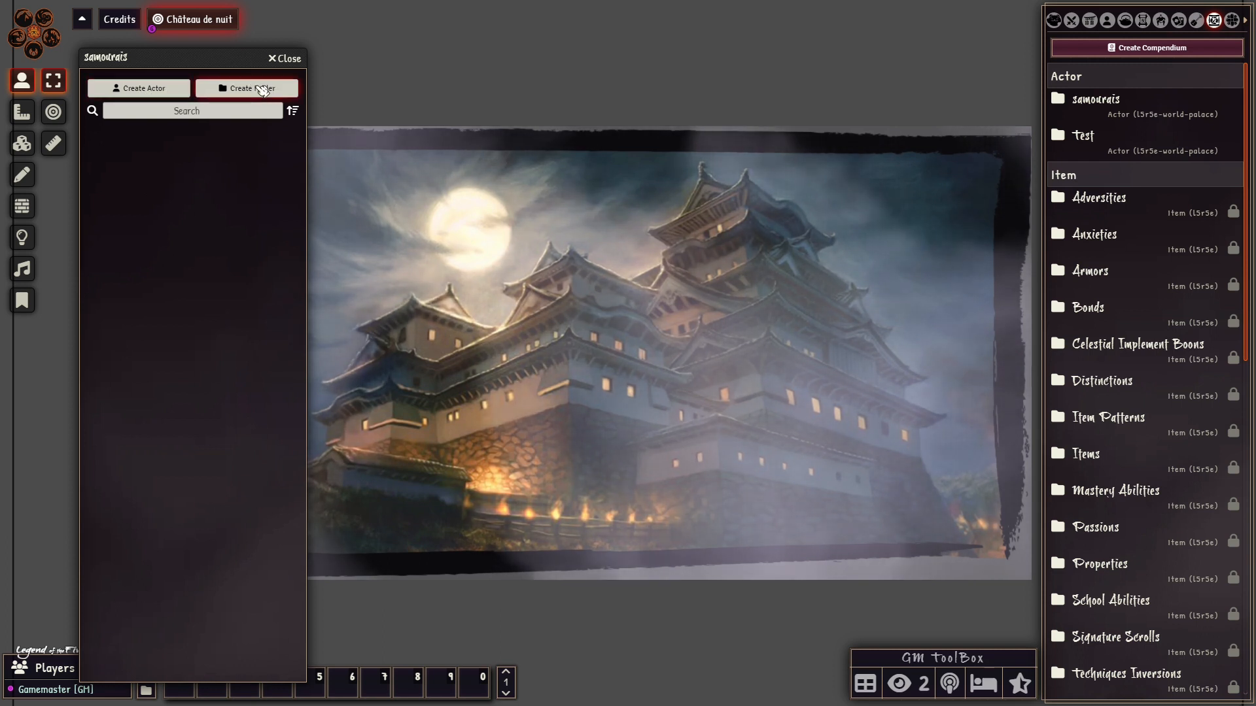
pyautogui.click(262, 89)
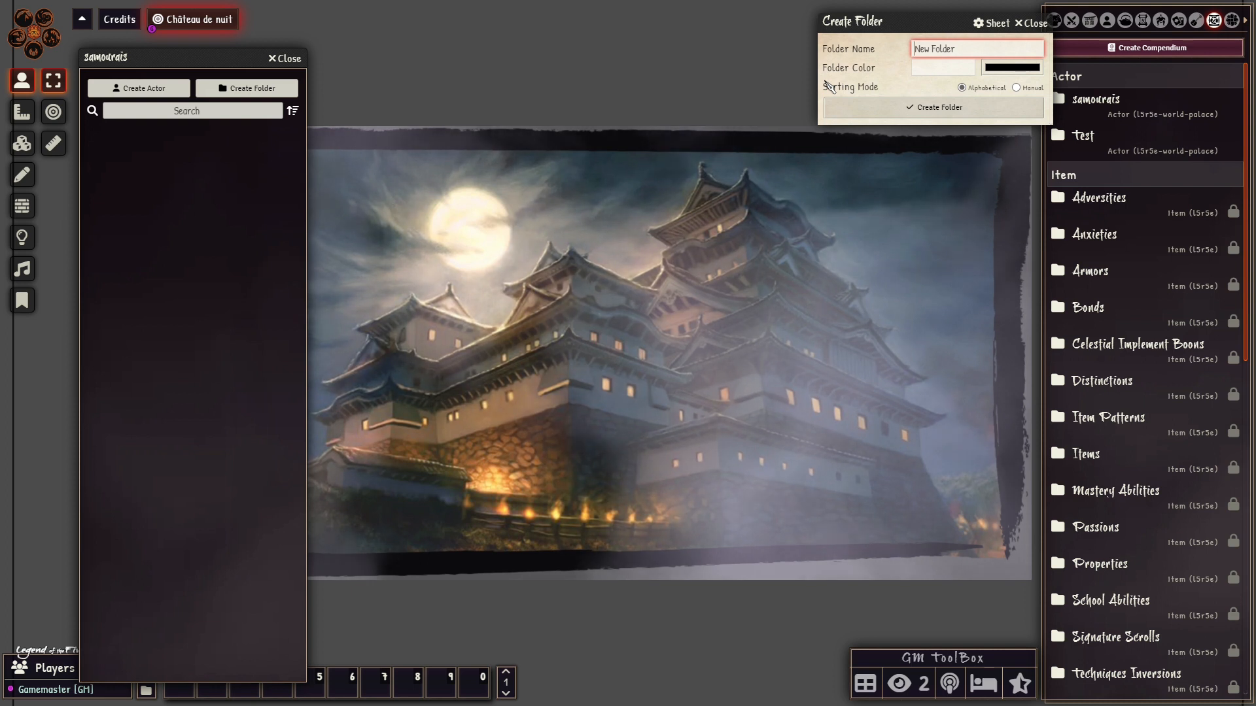
pyautogui.write('Grue')
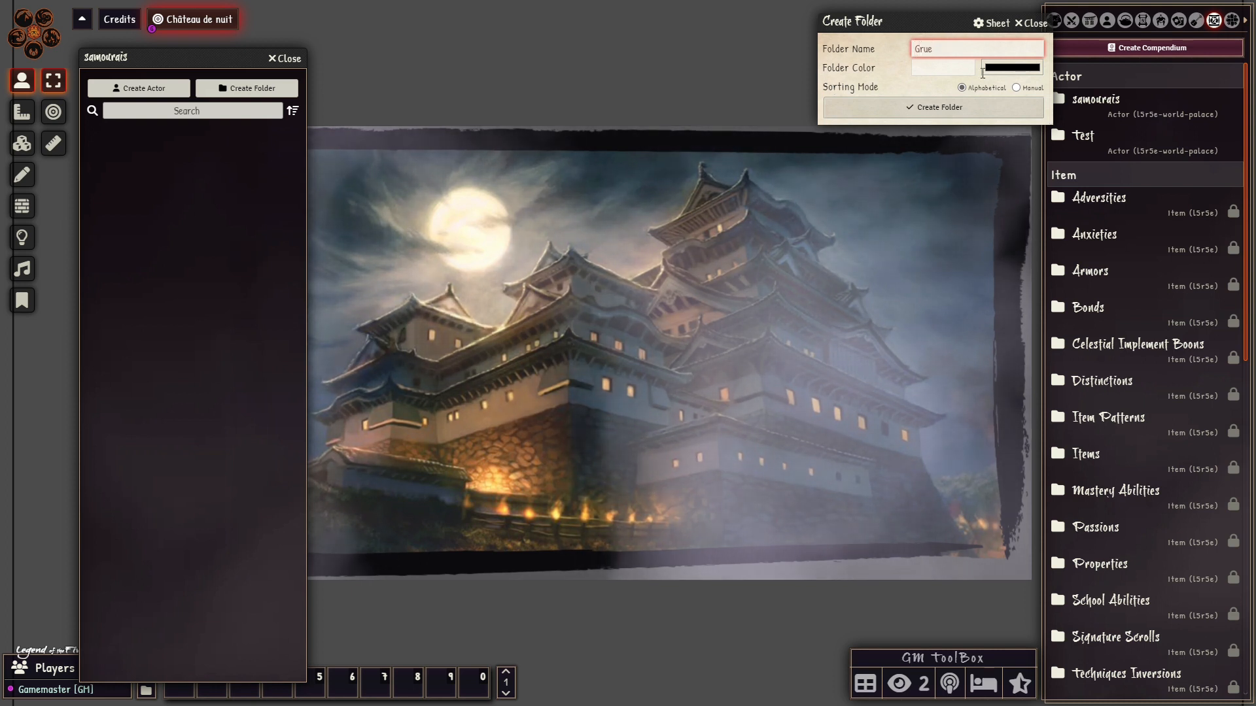
pyautogui.click(1026, 72)
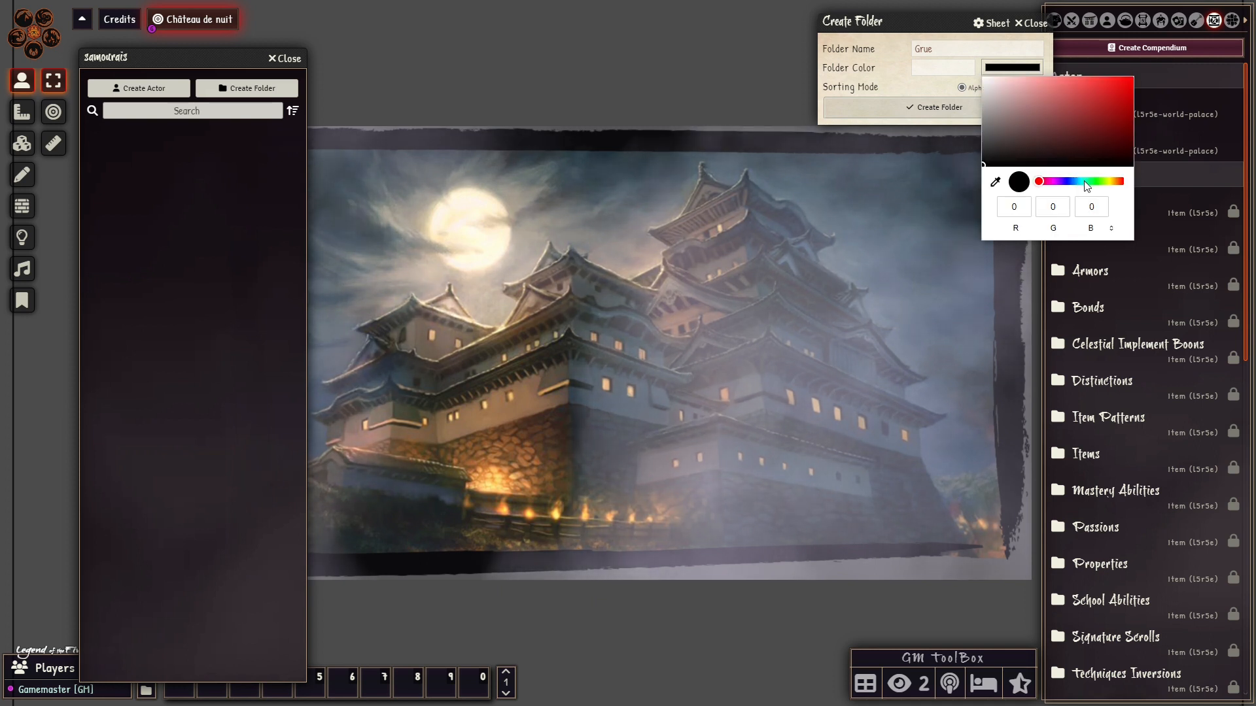
pyautogui.click(1082, 182)
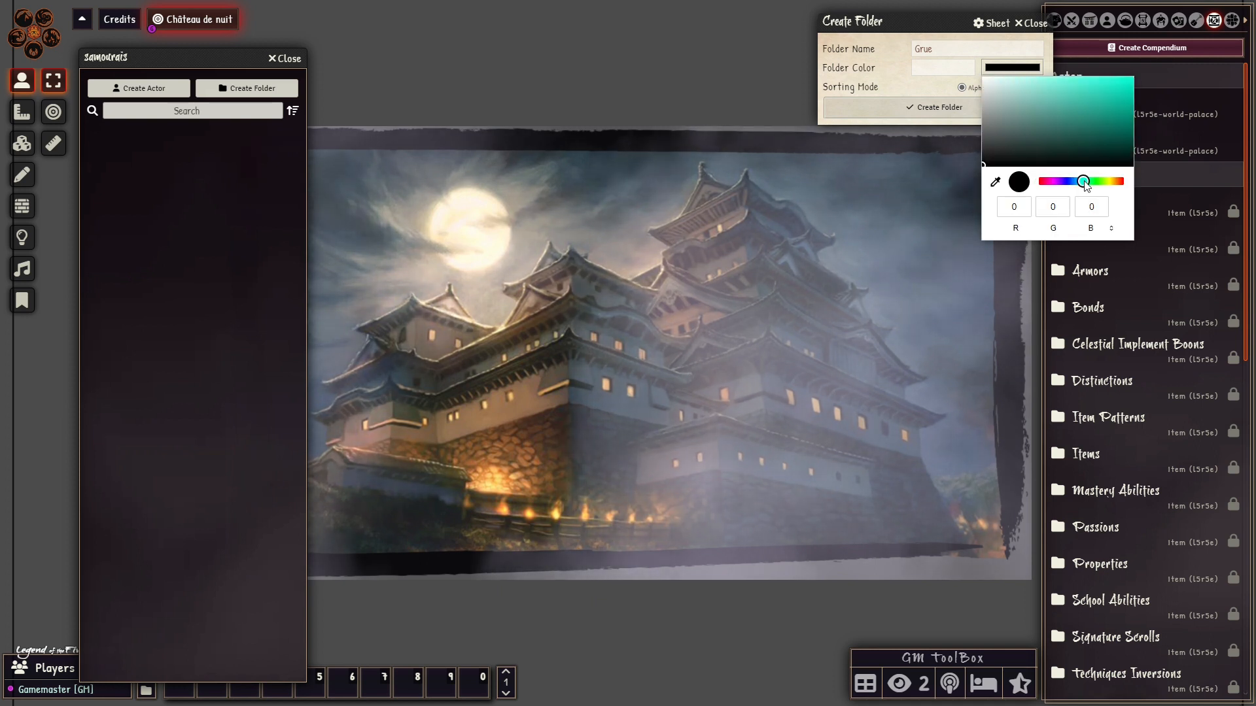
pyautogui.click(1084, 85)
pyautogui.click(927, 110)
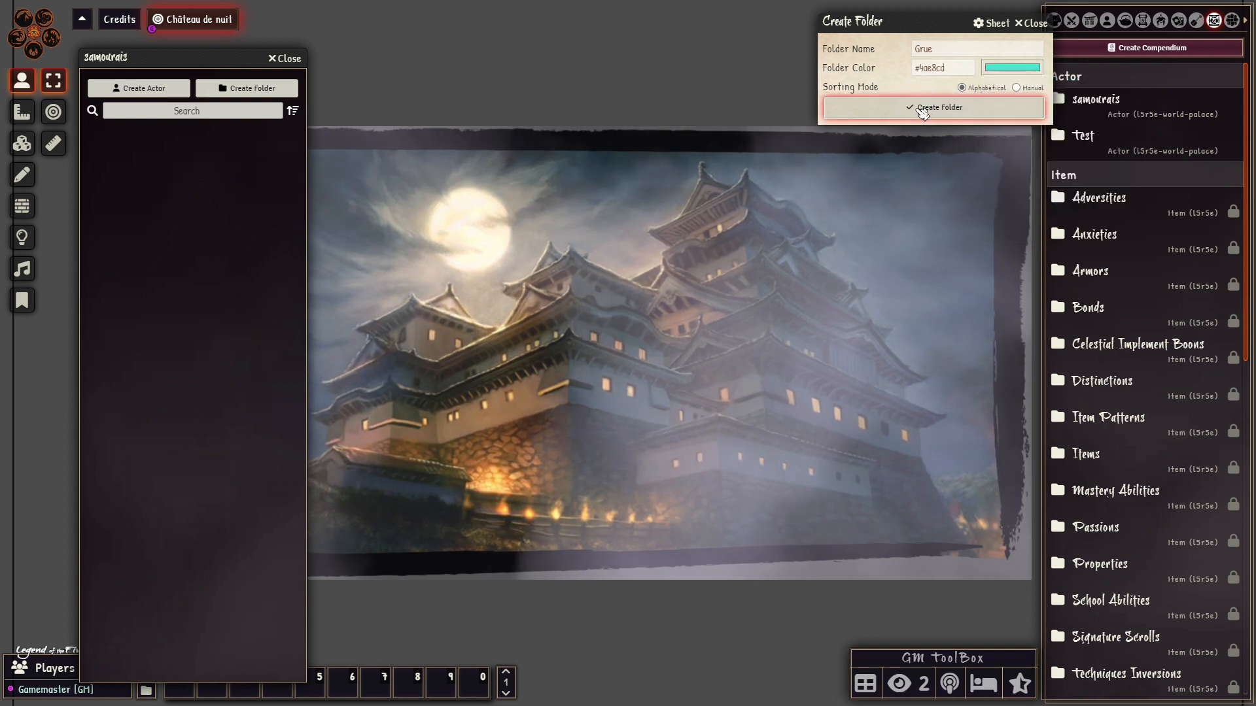
pyautogui.click(927, 110)
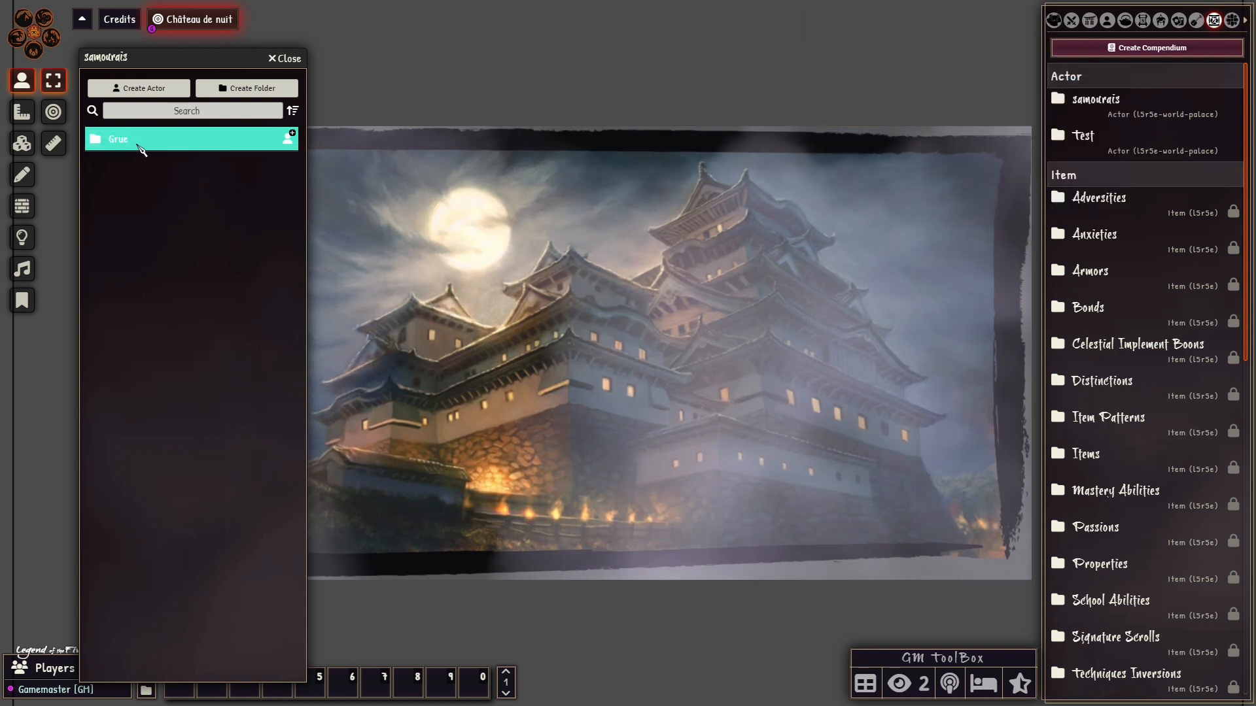
# Step: Create a second folder named Dragon in the samourais compendium with a dark green colour, RGB 18, 135, 75
pyautogui.click(241, 91)
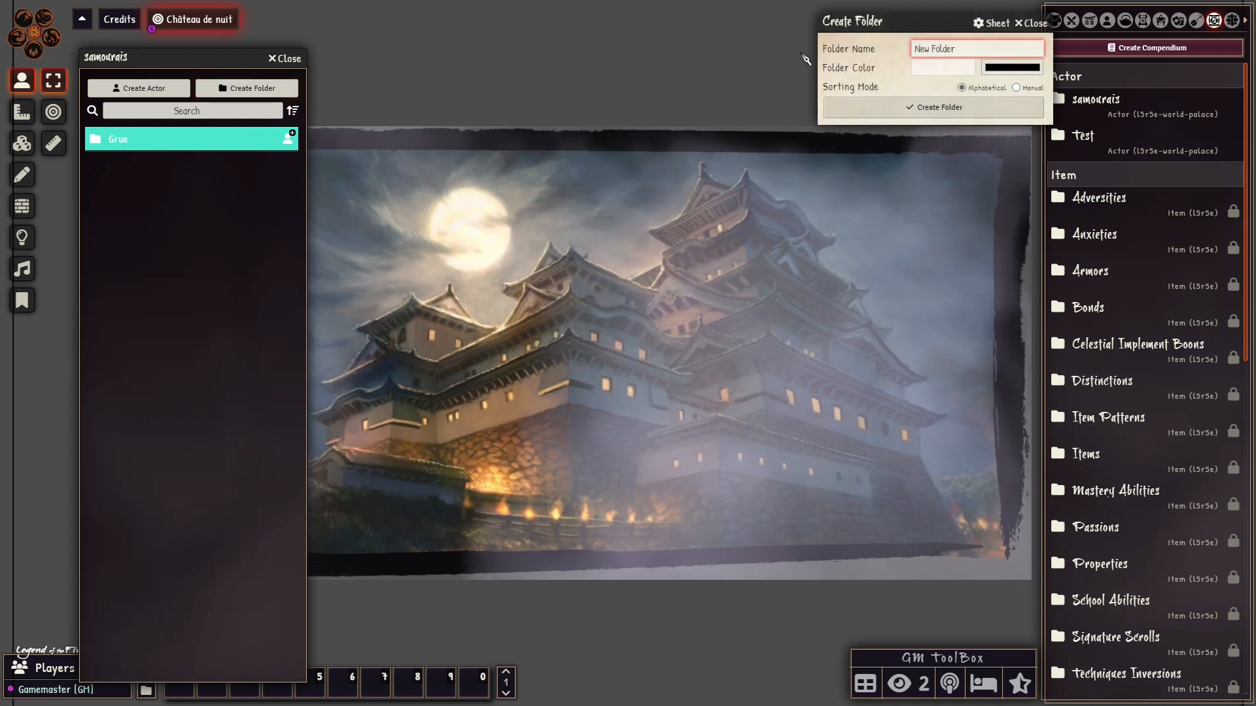
pyautogui.write('Dragon')
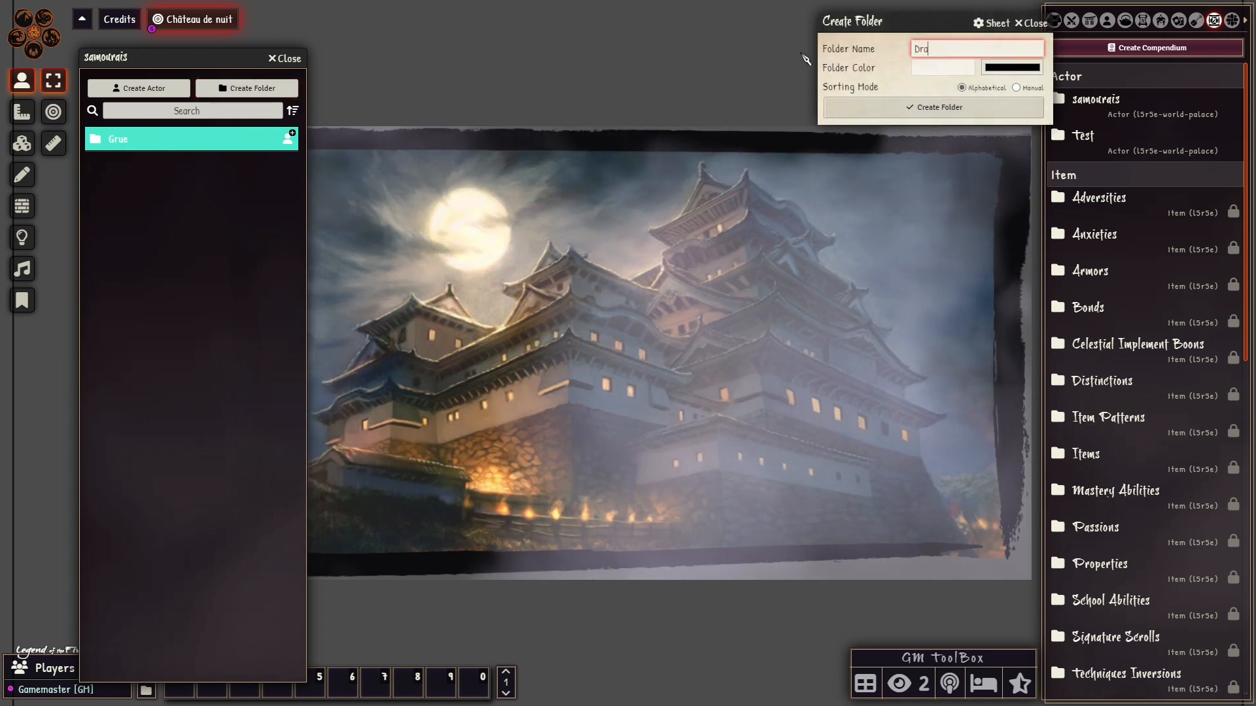
pyautogui.click(1013, 68)
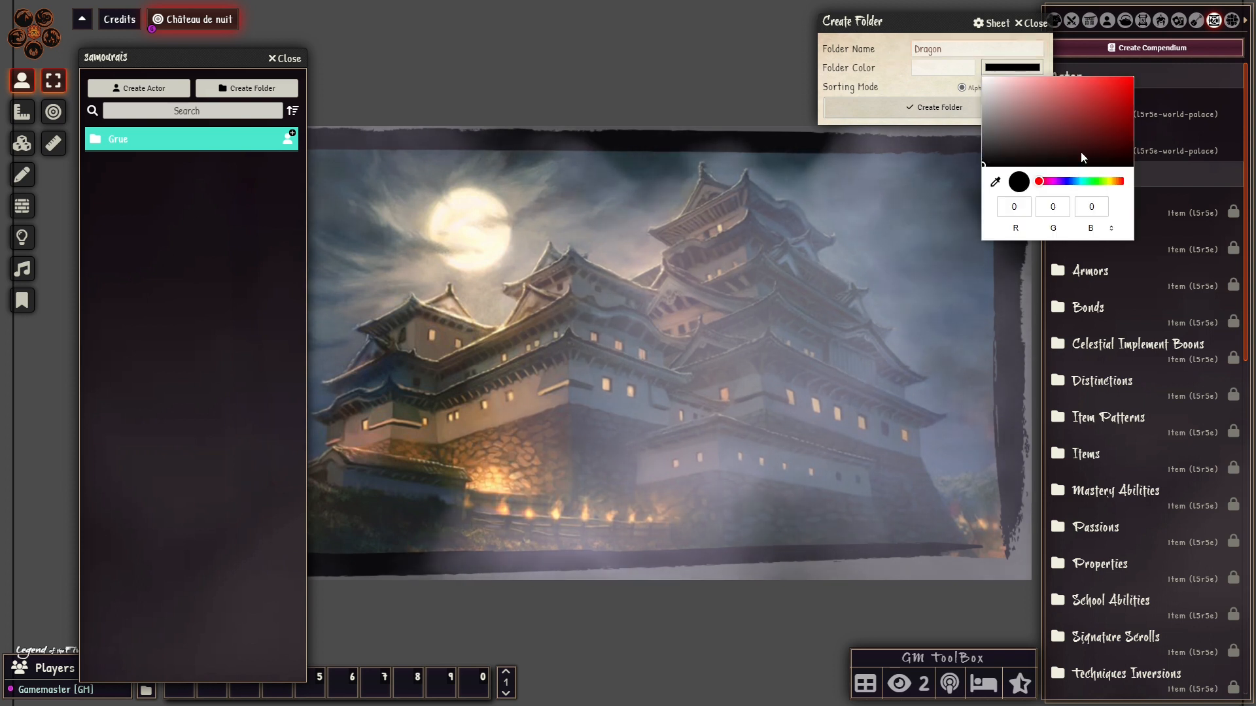
pyautogui.click(1106, 181)
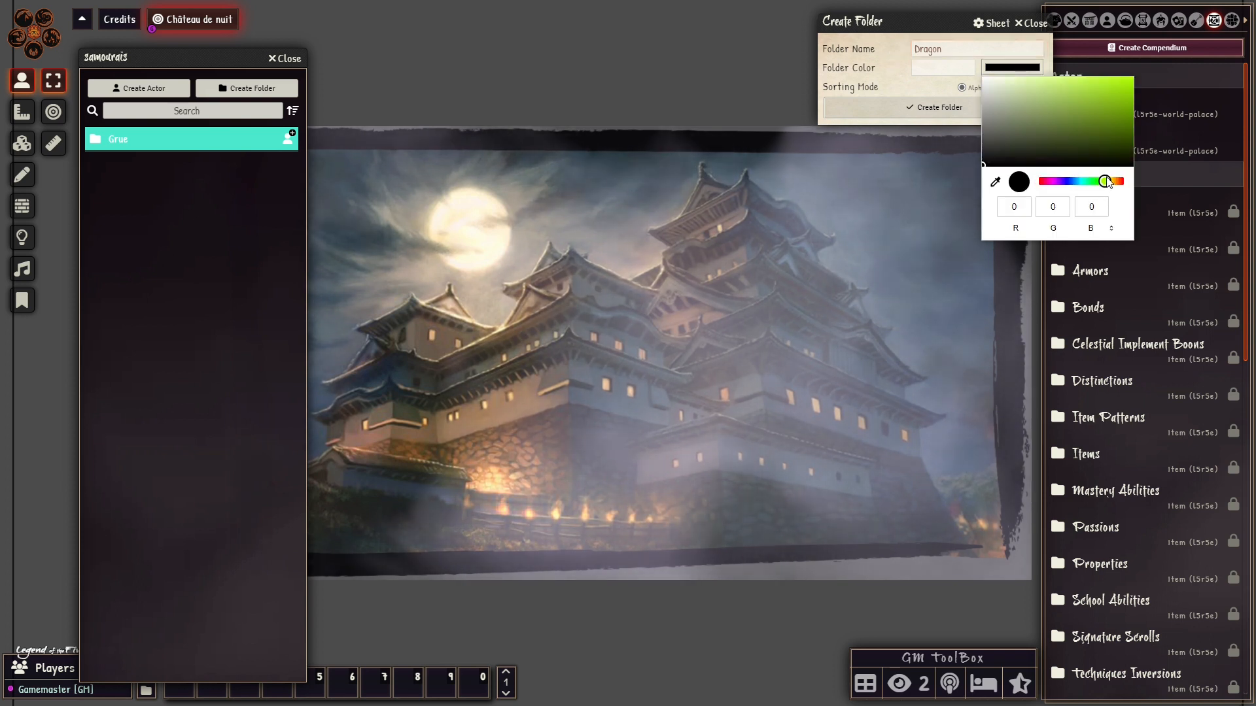
pyautogui.click(1088, 181)
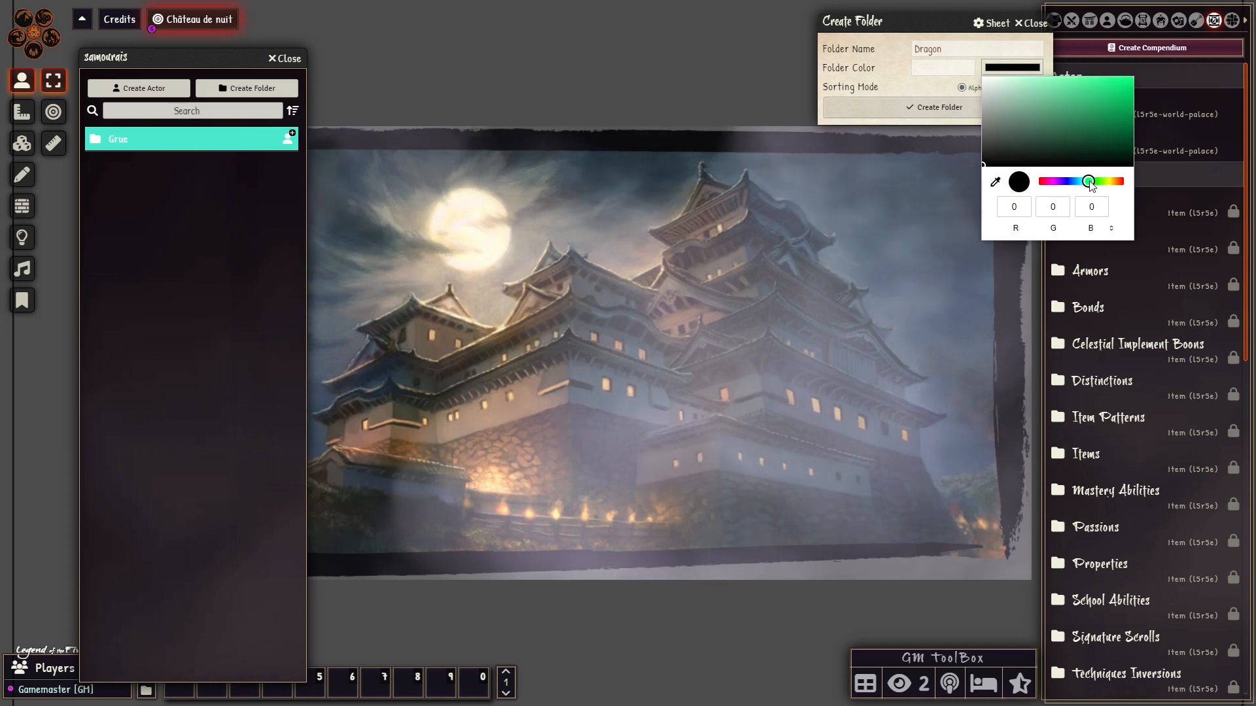
pyautogui.click(1121, 123)
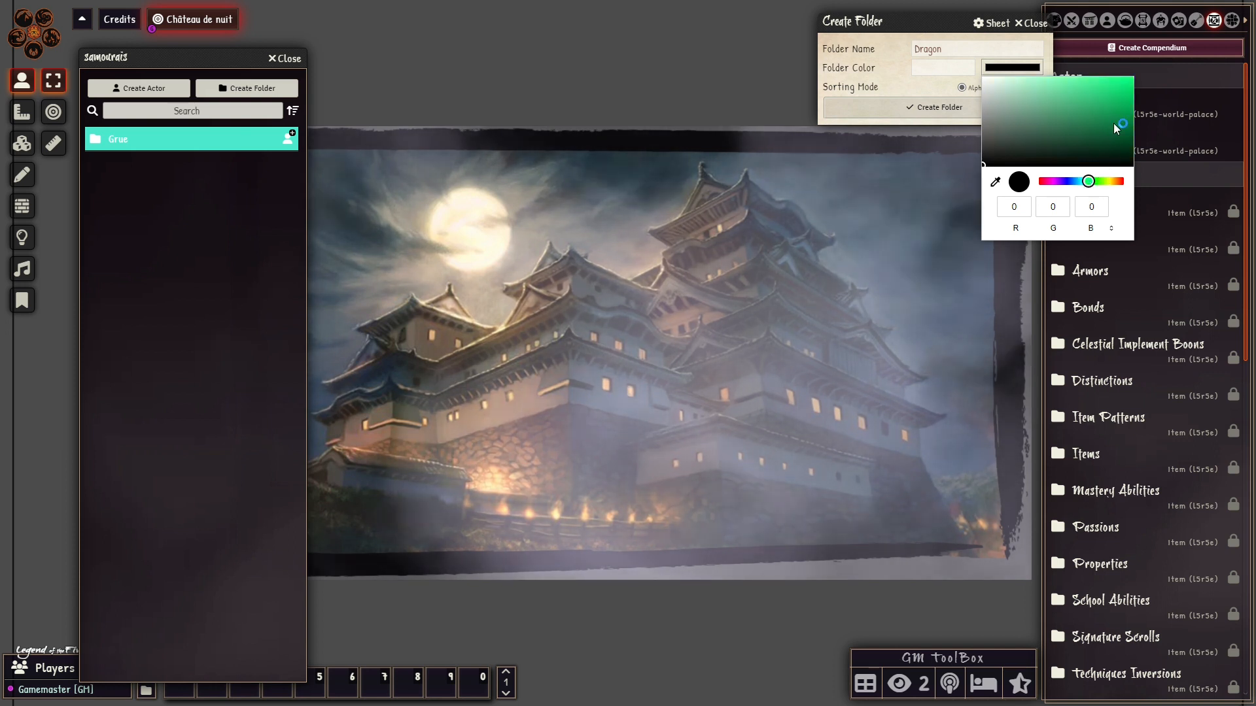
pyautogui.click(1112, 120)
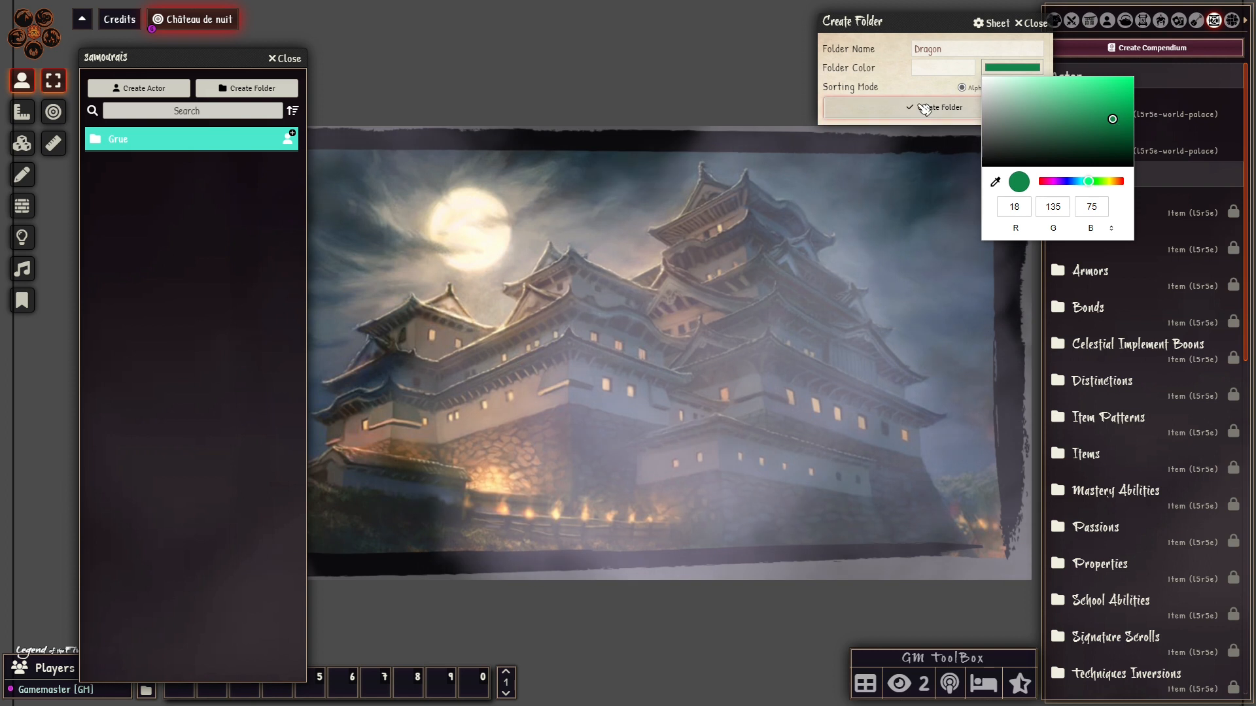
pyautogui.click(898, 113)
pyautogui.click(898, 113)
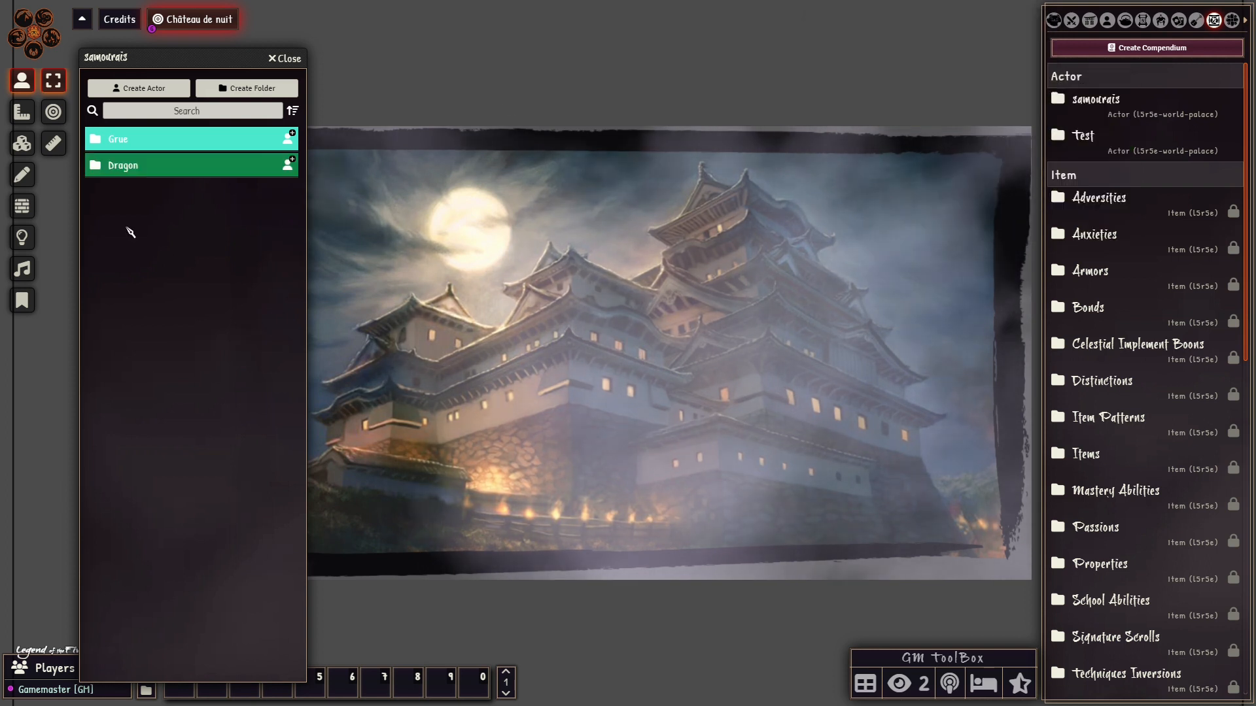
# Step: Create a subfolder named Bushis inside the Dragon folder of the samourais compendium
pyautogui.click(140, 162)
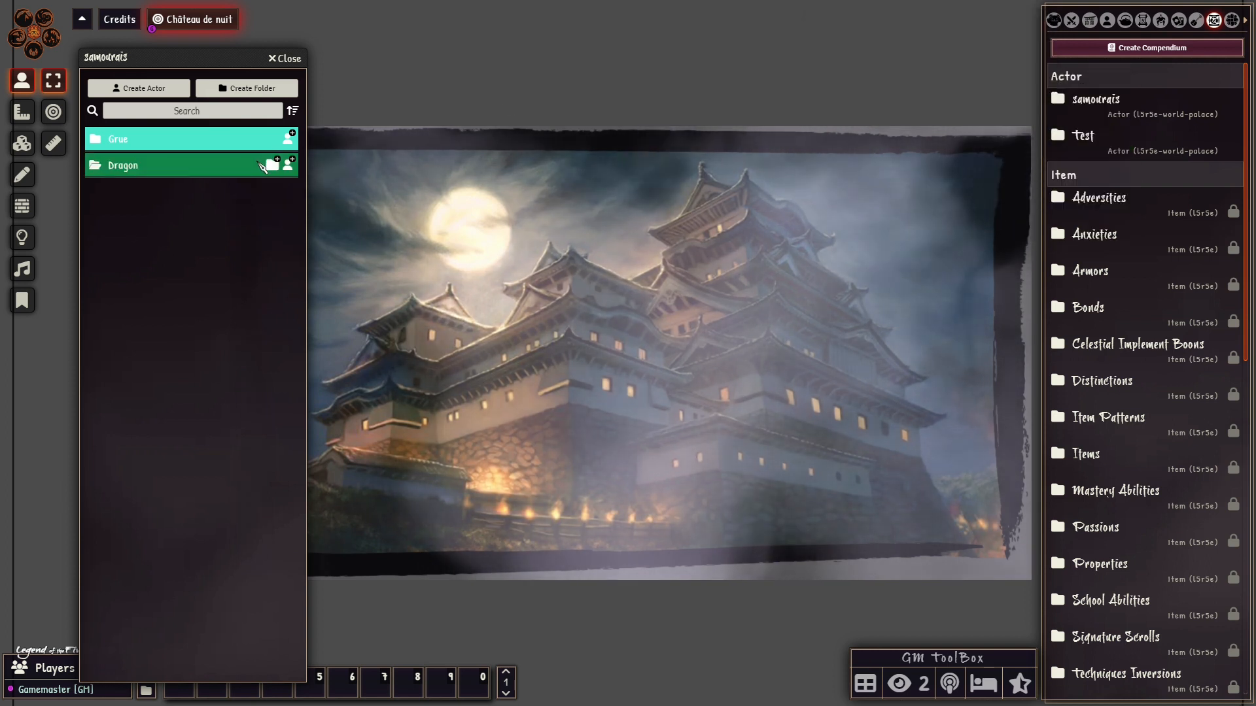
pyautogui.click(272, 164)
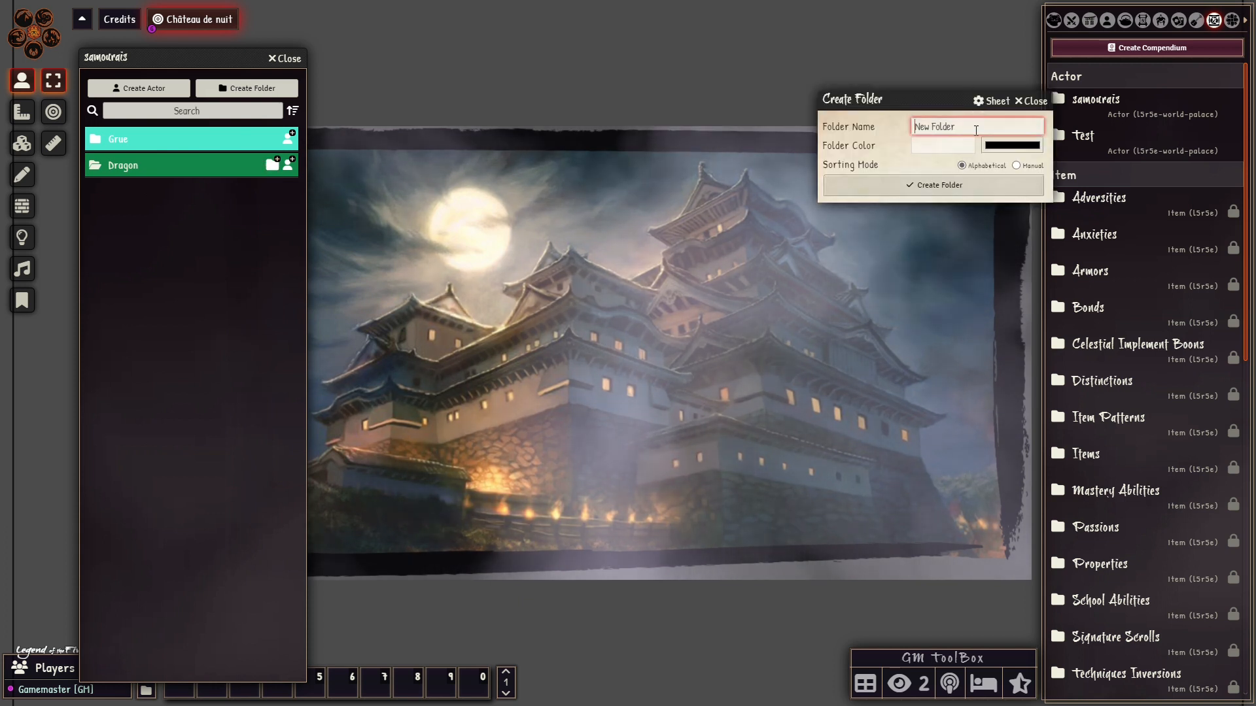
pyautogui.write('B')
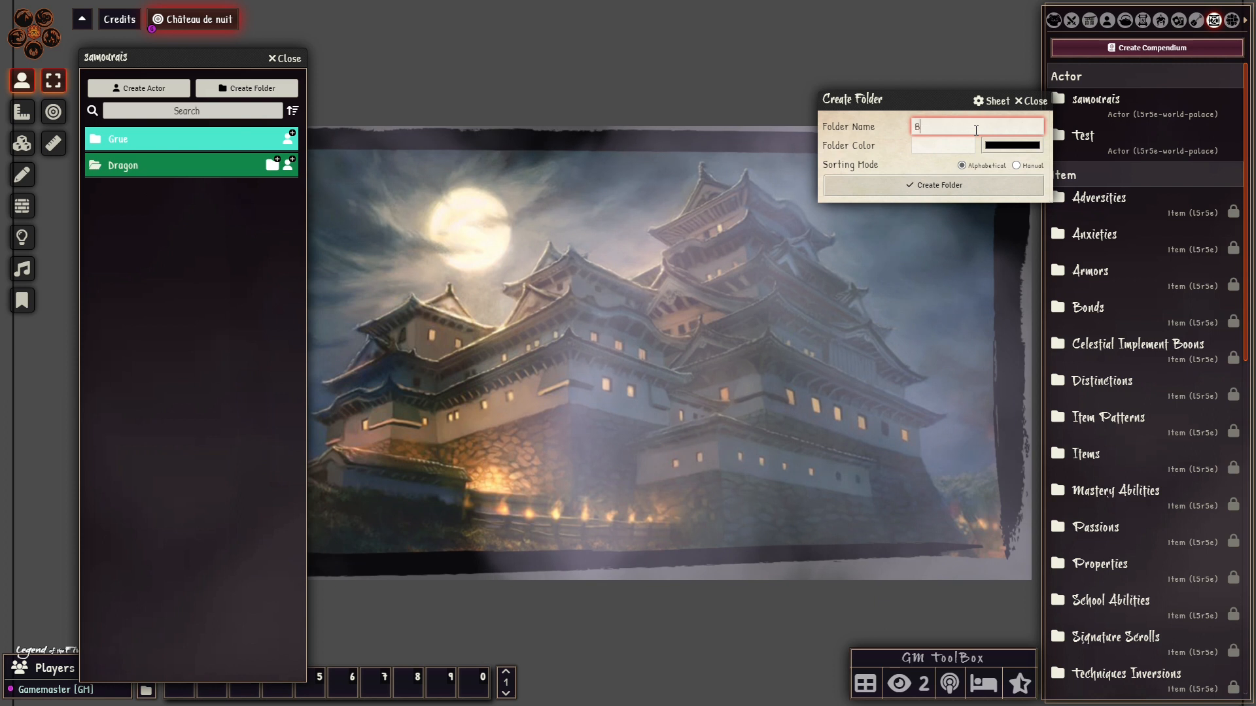
pyautogui.write('ushis')
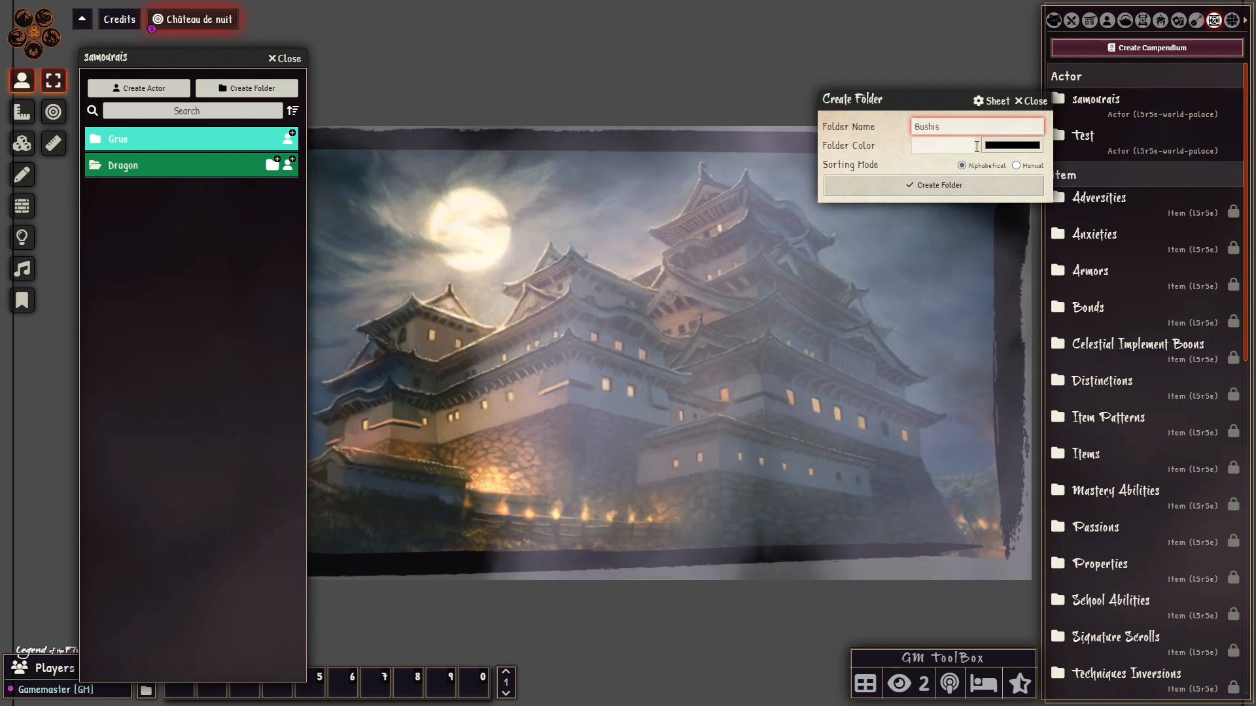
pyautogui.click(953, 188)
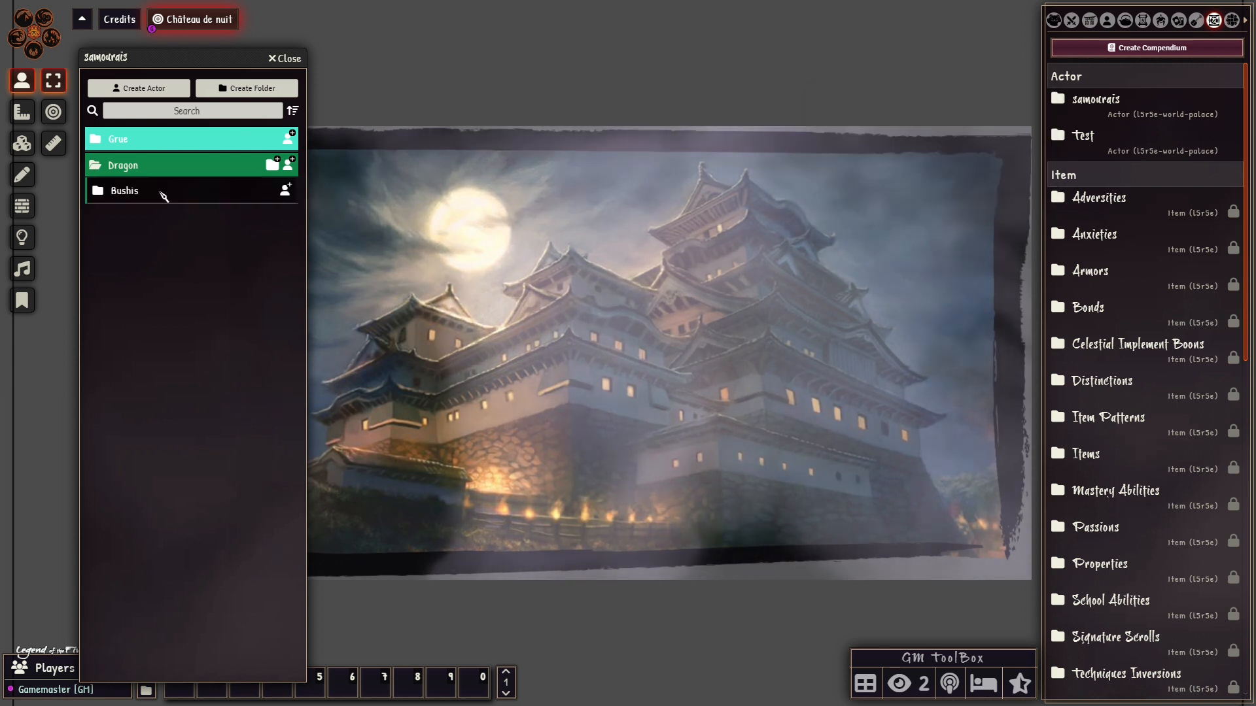
# Step: Create a subfolder named PNJ inside the Bushis folder, keeping alphabetical sorting
pyautogui.rightClick(163, 193)
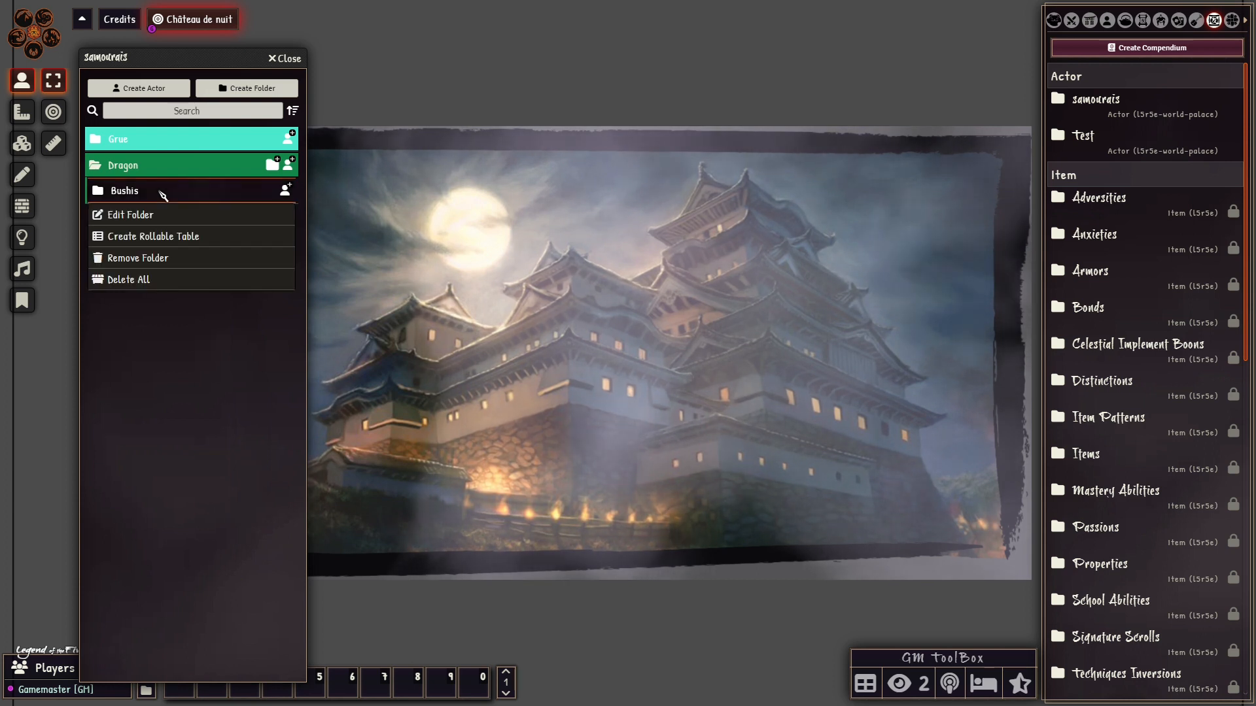
pyautogui.click(163, 191)
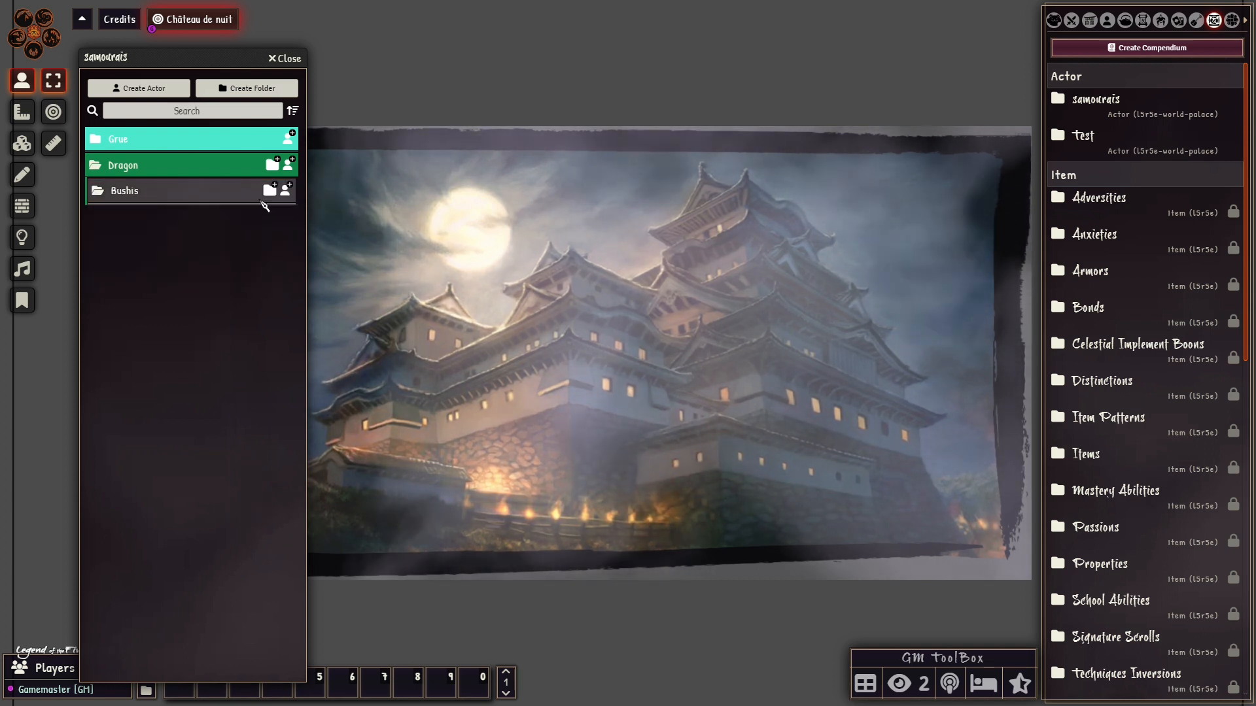
pyautogui.click(270, 190)
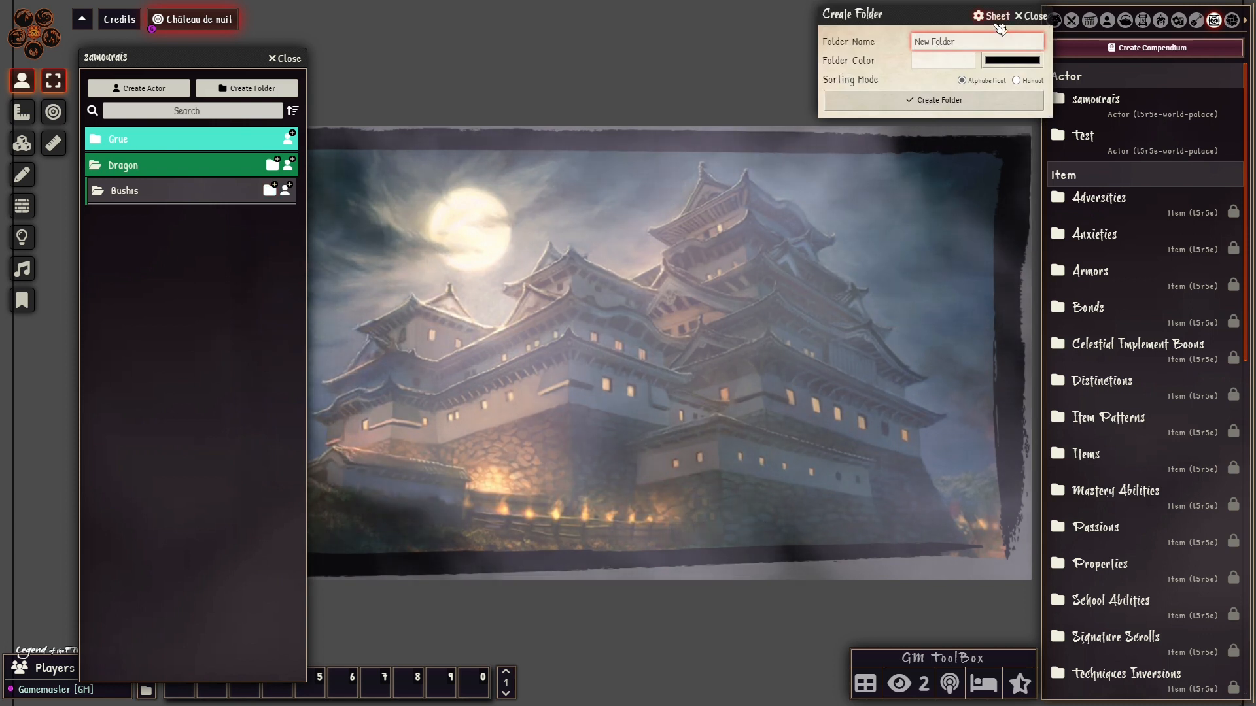
pyautogui.write('PNJ')
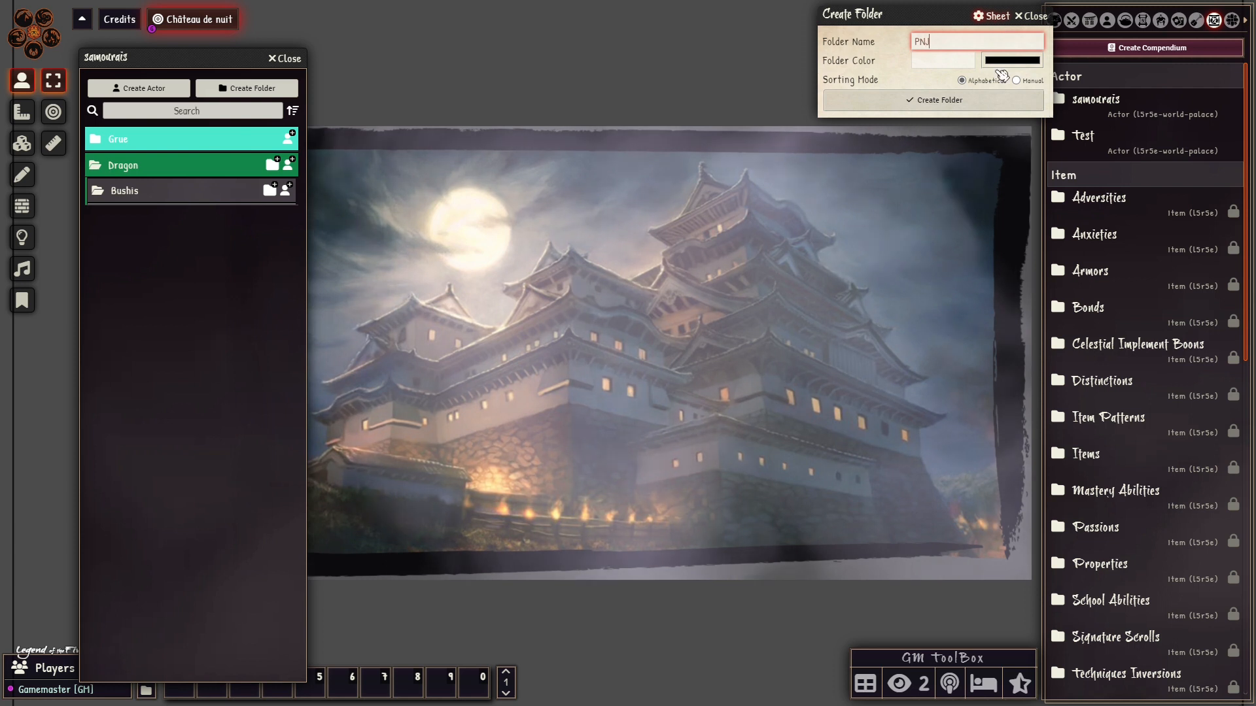
pyautogui.click(945, 102)
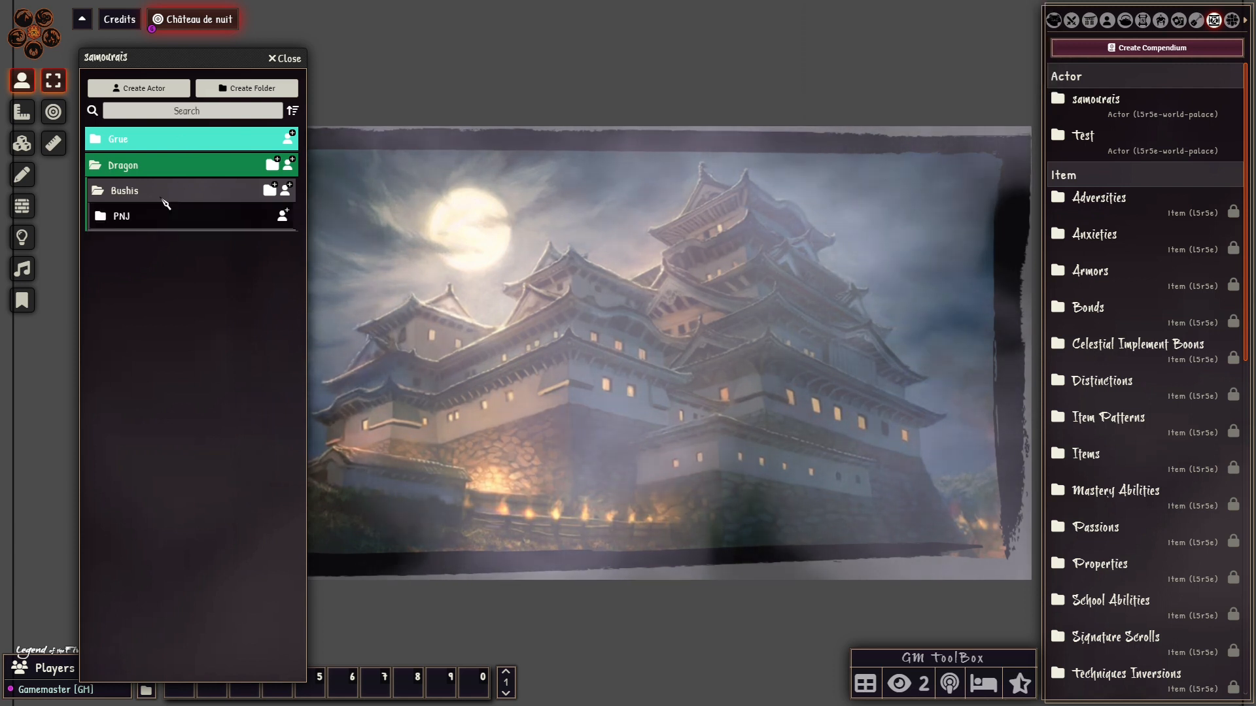
# Step: Expand PNJ, collapse the Bushis and Dragon folders, expand Grue, and close the samourais compendium
pyautogui.click(121, 213)
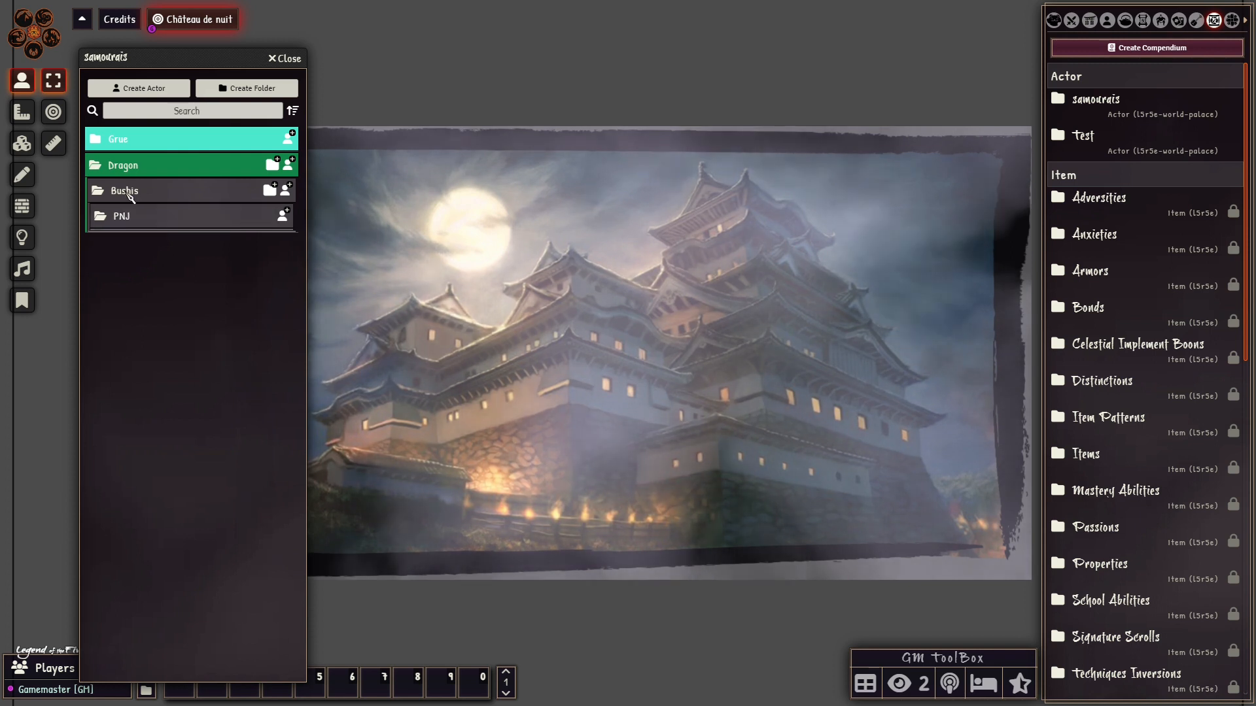
pyautogui.click(127, 191)
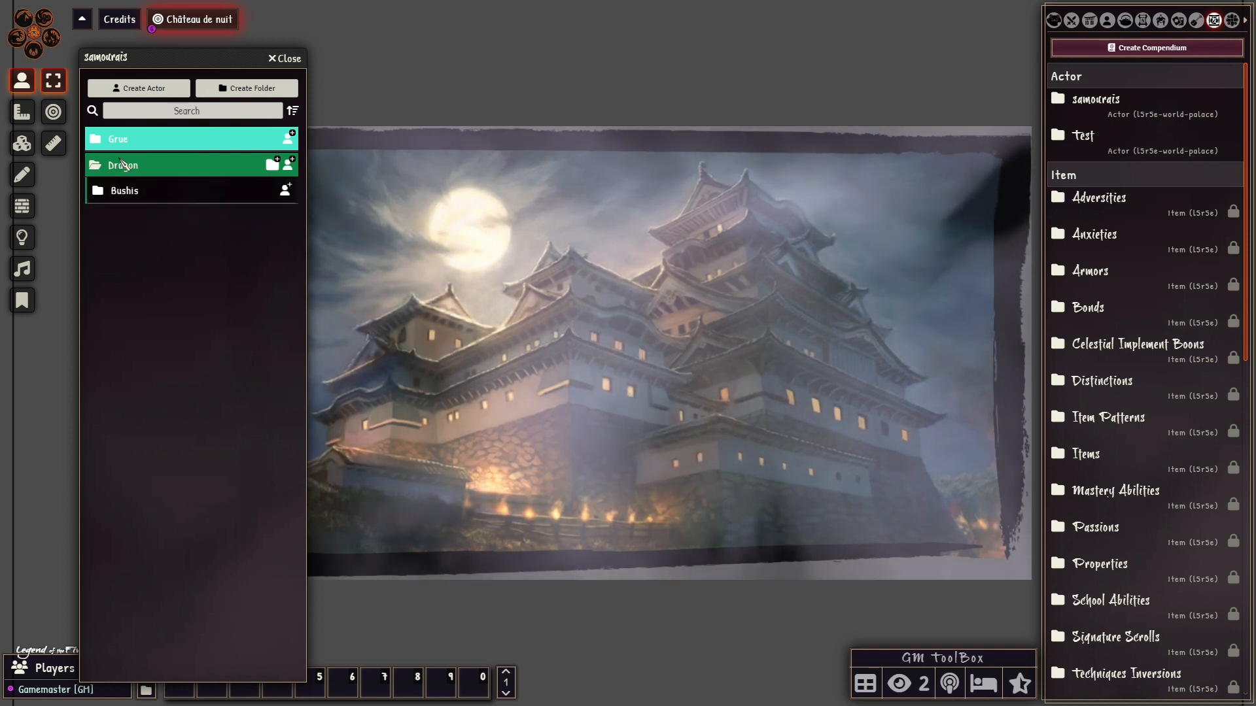
pyautogui.click(122, 164)
pyautogui.click(124, 138)
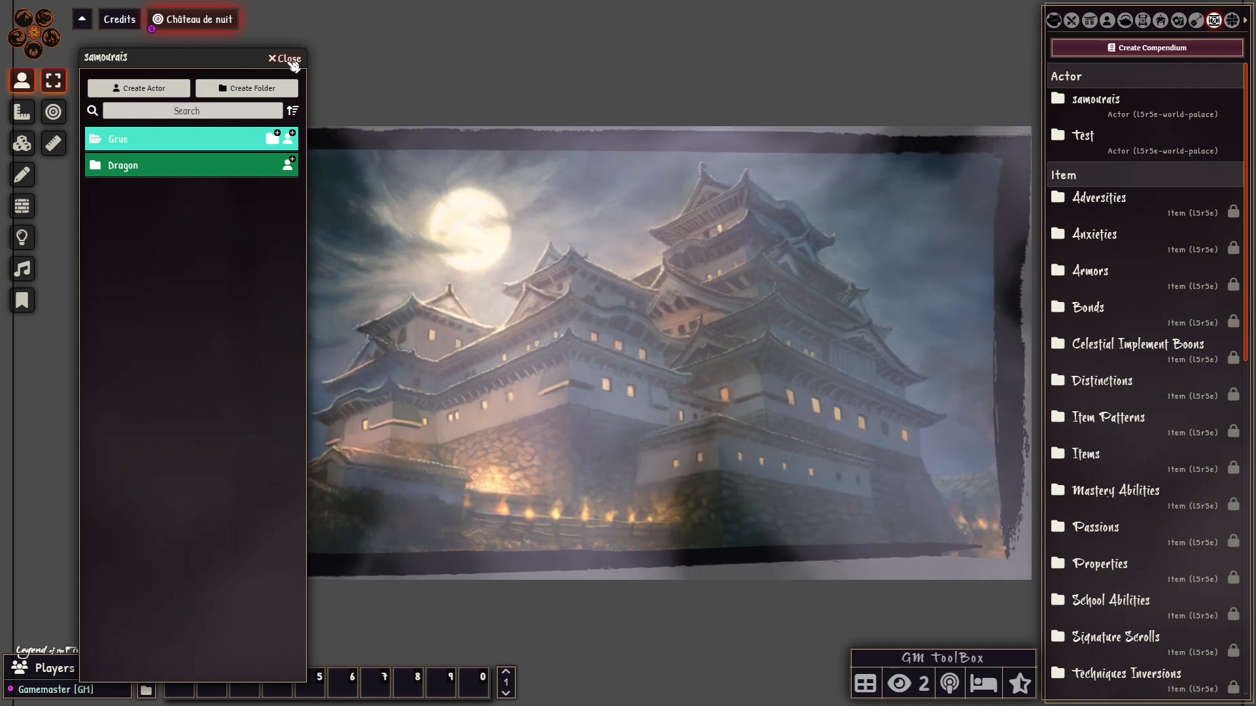
pyautogui.click(290, 59)
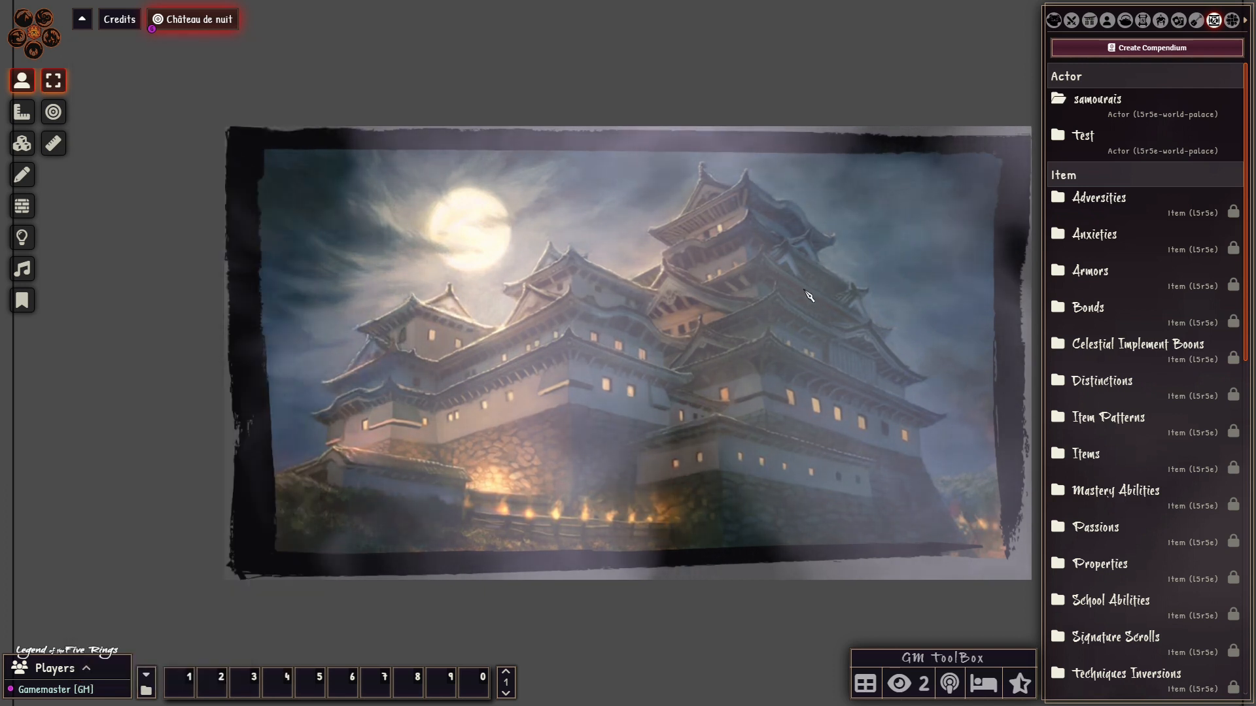